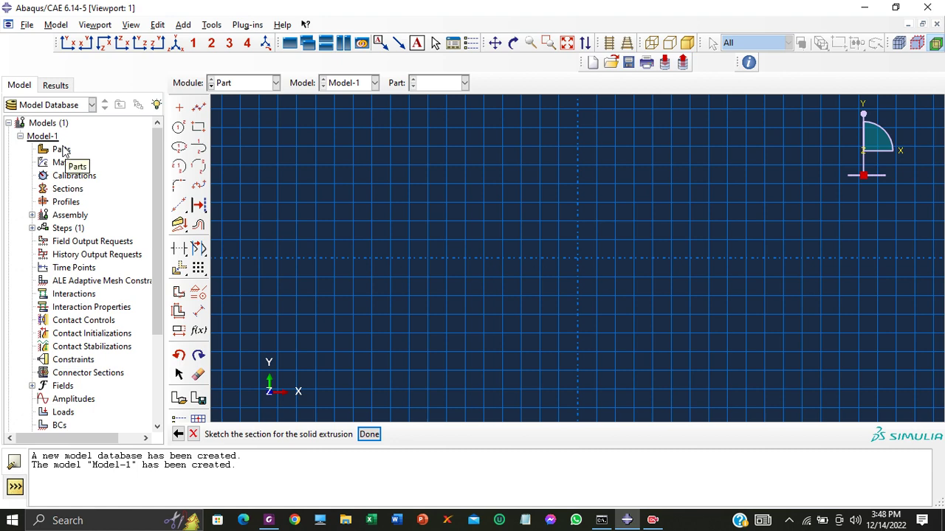
# Step: Sketch a circle centred on the origin with its perimeter point at (-10, 0)
pyautogui.click(179, 128)
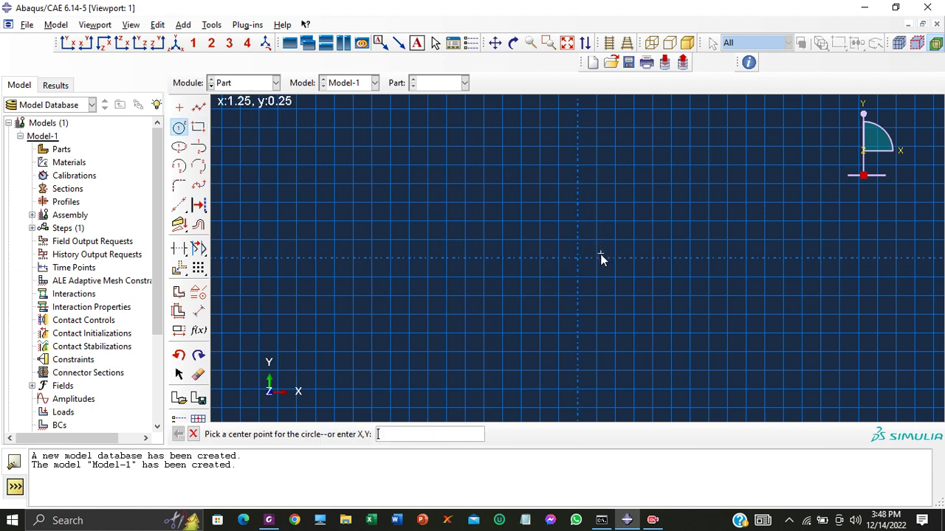
pyautogui.click(578, 258)
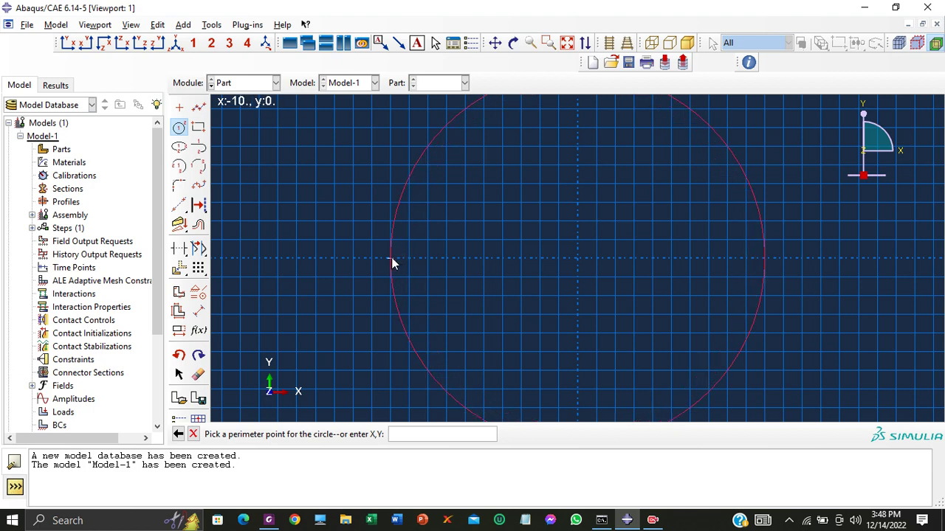
pyautogui.click(391, 263)
pyautogui.rightClick(391, 261)
pyautogui.click(481, 321)
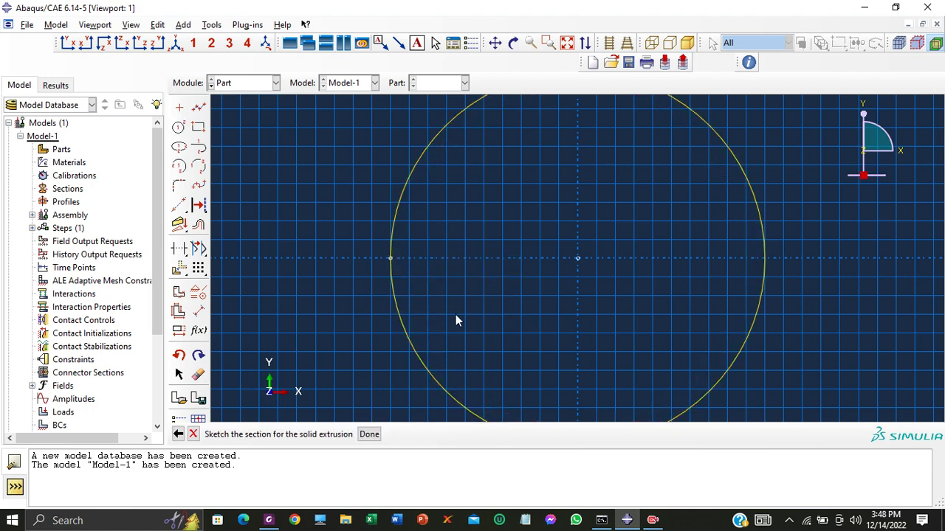
# Step: Add a radius dimension of 10 to the sketched circle
pyautogui.click(198, 310)
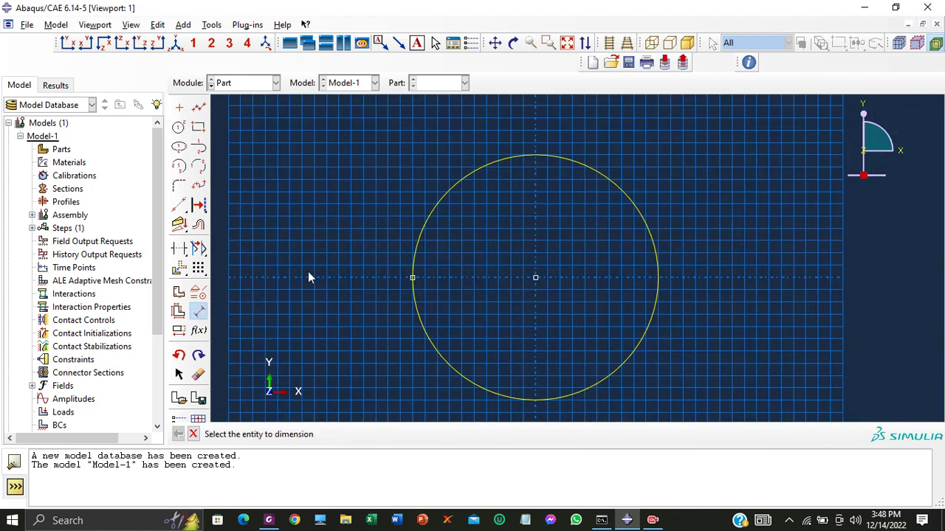
pyautogui.click(417, 242)
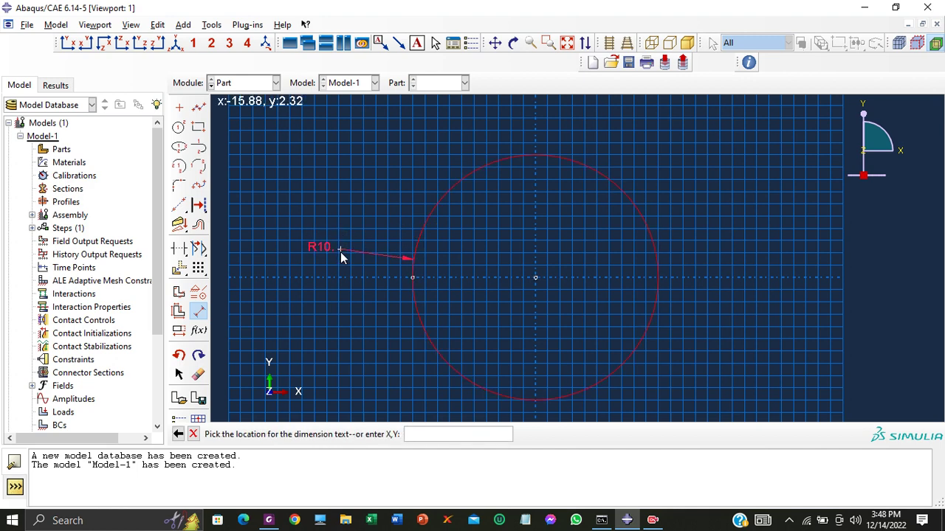
pyautogui.click(340, 230)
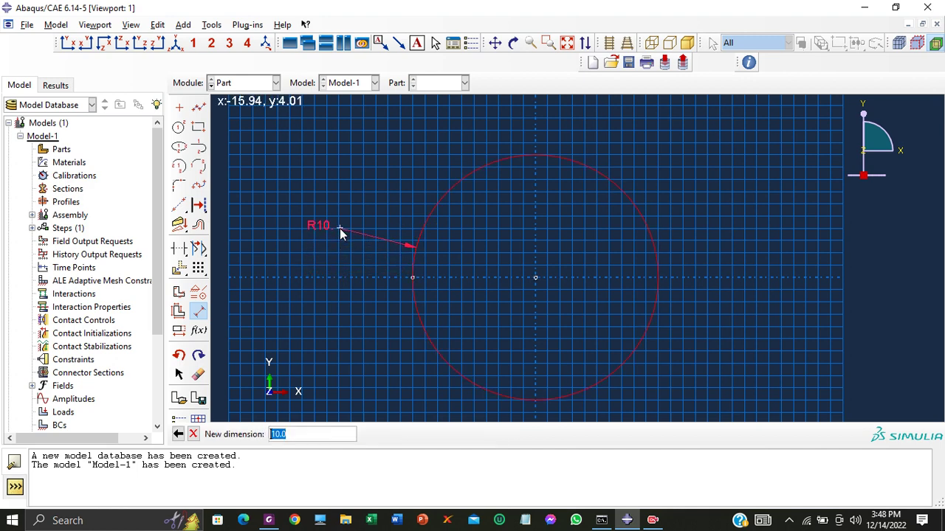
pyautogui.write('10')
pyautogui.press('Return')
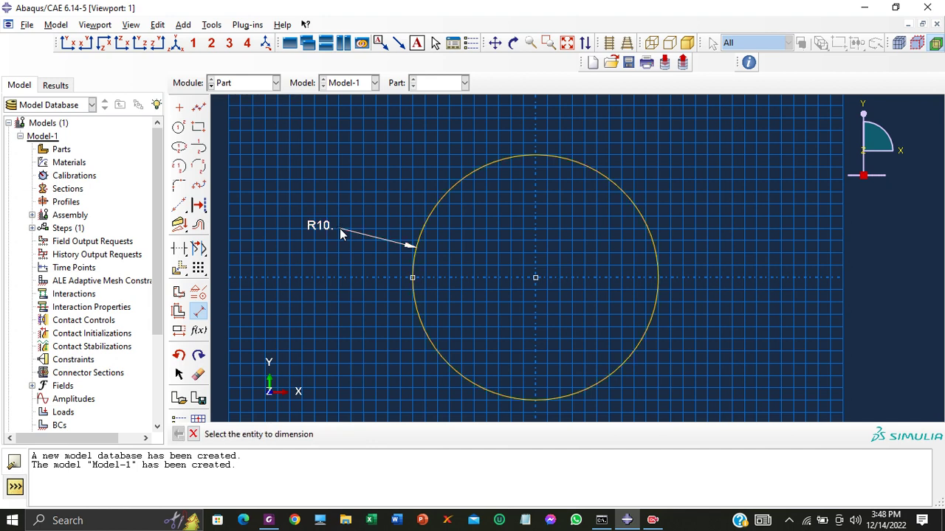
pyautogui.click(200, 313)
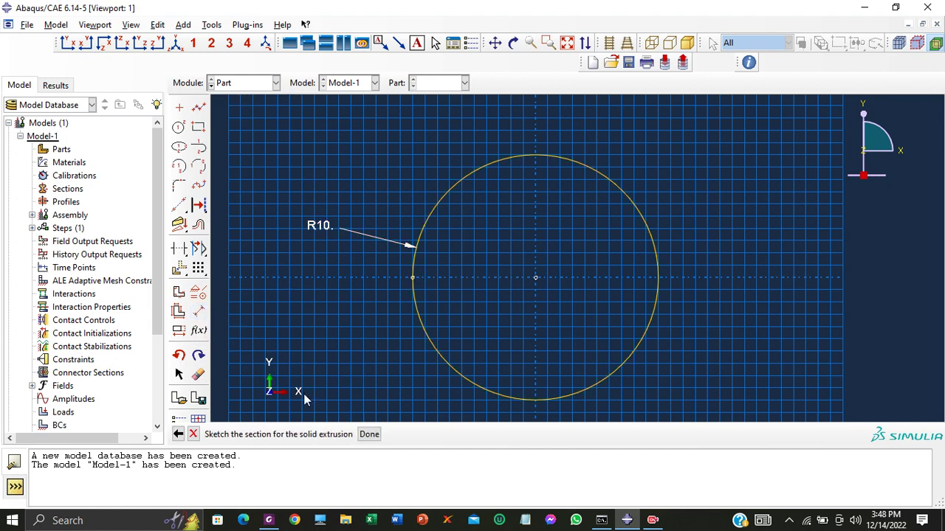
# Step: Finish the sketch and extrude the circle to a depth of 3
pyautogui.click(369, 435)
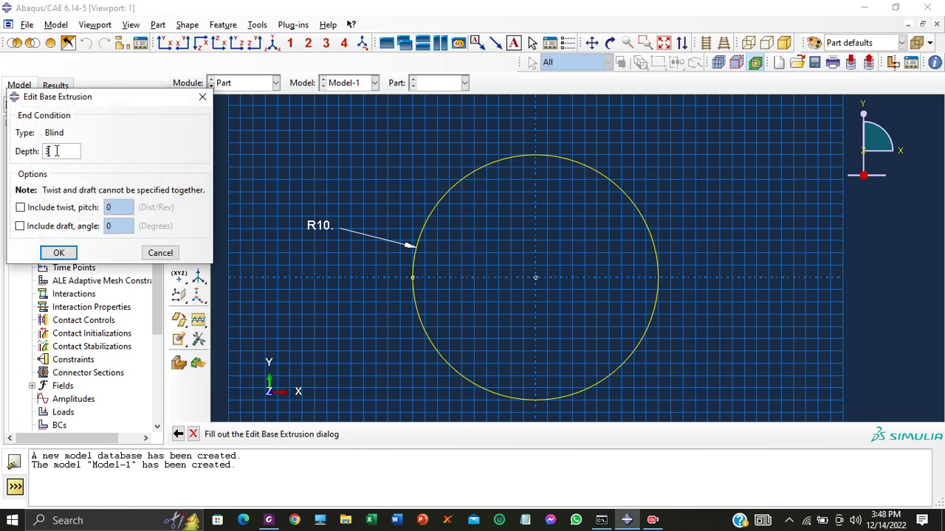
pyautogui.write('3')
pyautogui.press('Return')
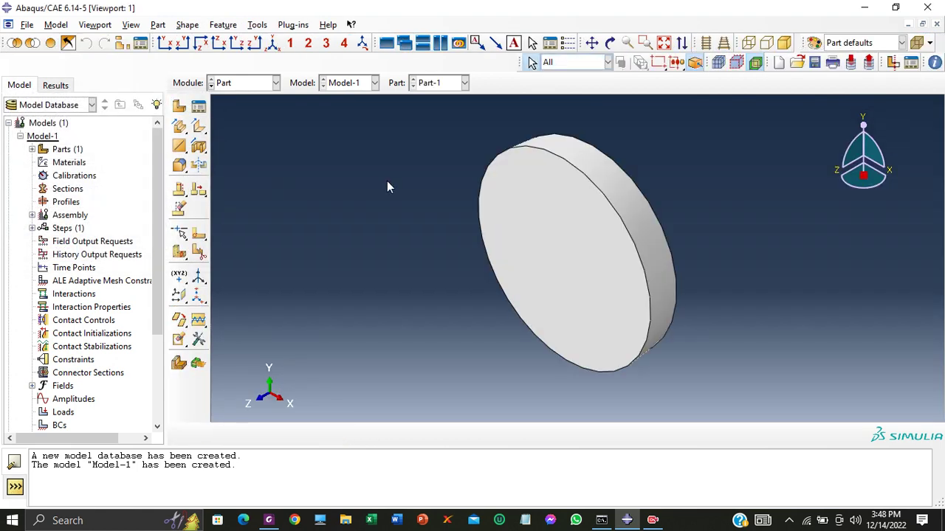
# Step: Rename the extruded disc part as Circular_plate
pyautogui.click(219, 45)
pyautogui.scroll(-2, 516, 256)
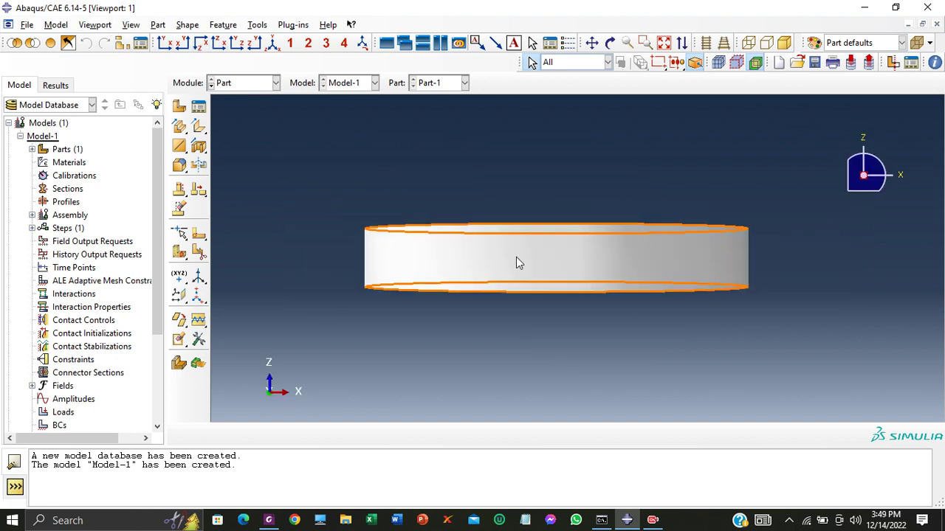
pyautogui.click(272, 43)
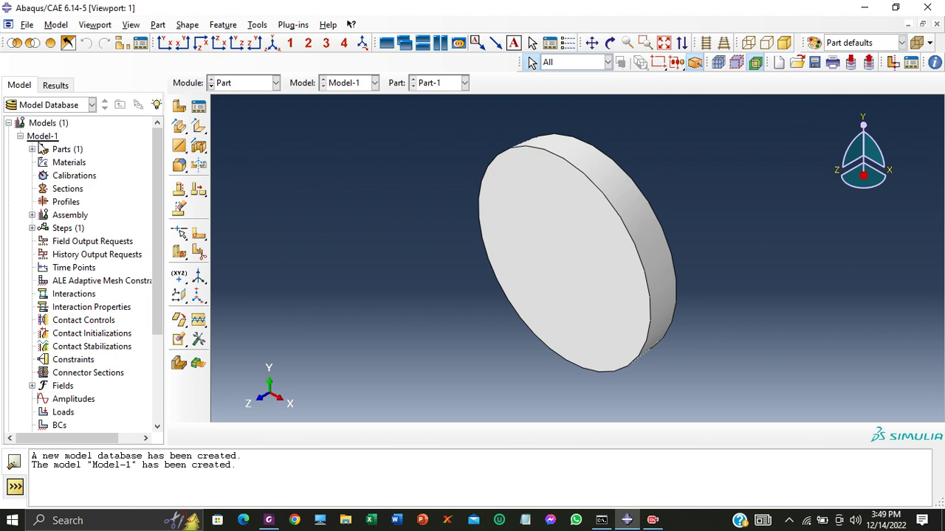
pyautogui.click(32, 150)
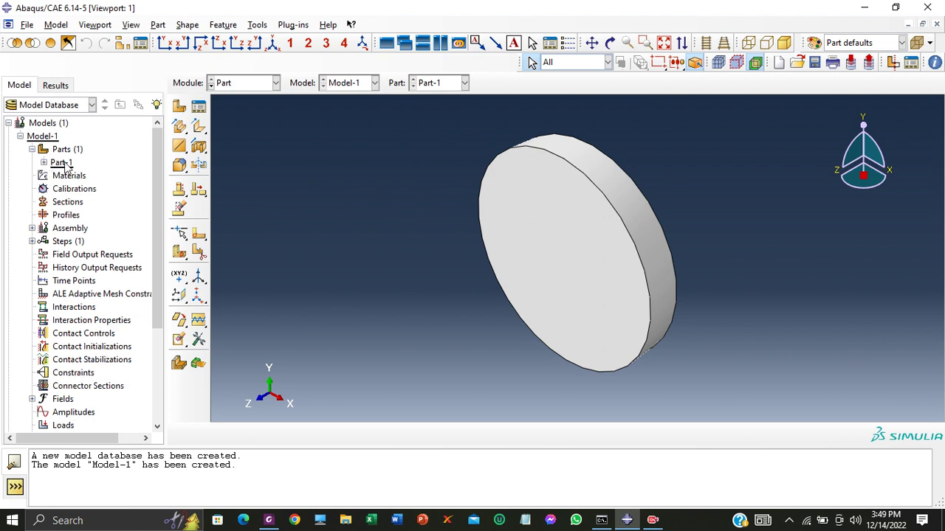
pyautogui.click(64, 163)
pyautogui.rightClick(66, 165)
pyautogui.click(129, 226)
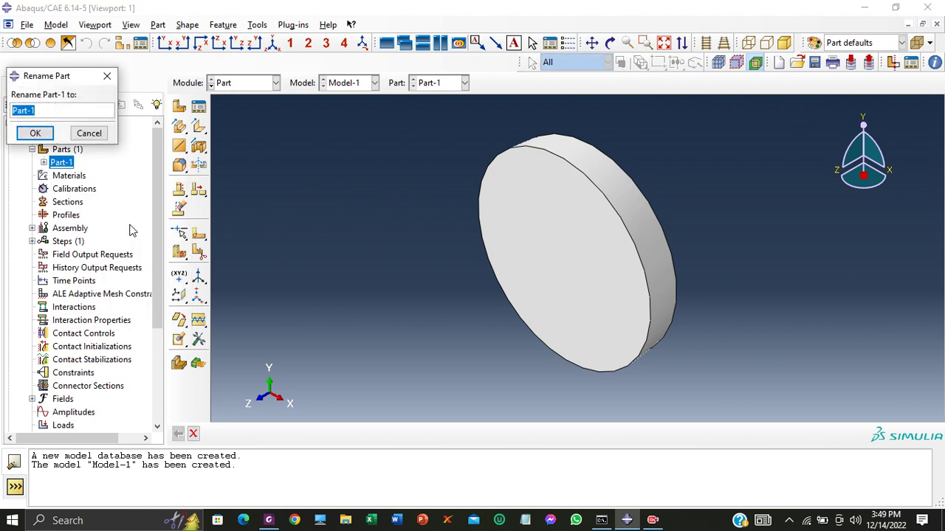
pyautogui.write('Circular_plate')
pyautogui.press('Return')
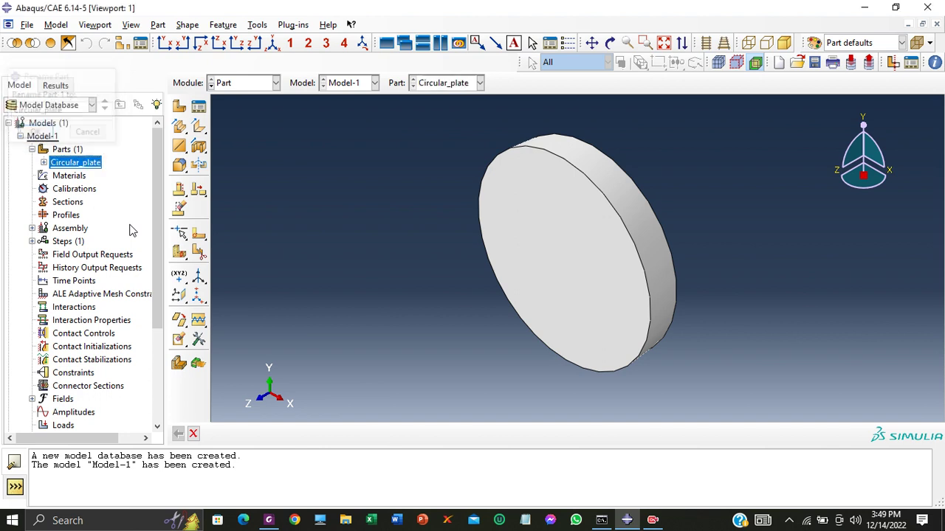
# Step: In the Mesh module, set the plate's mesh controls to the Hex-dominated element shape and turn off mapped meshing
pyautogui.click(245, 84)
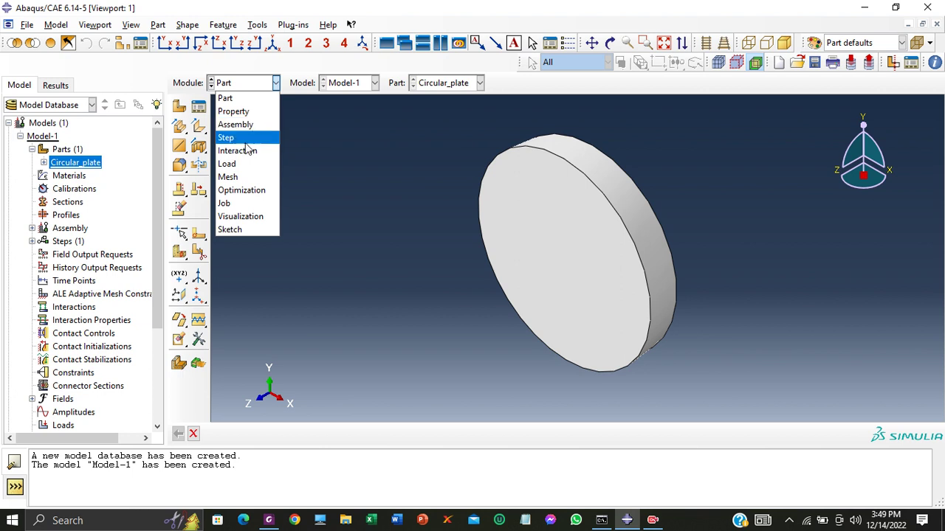
pyautogui.click(247, 179)
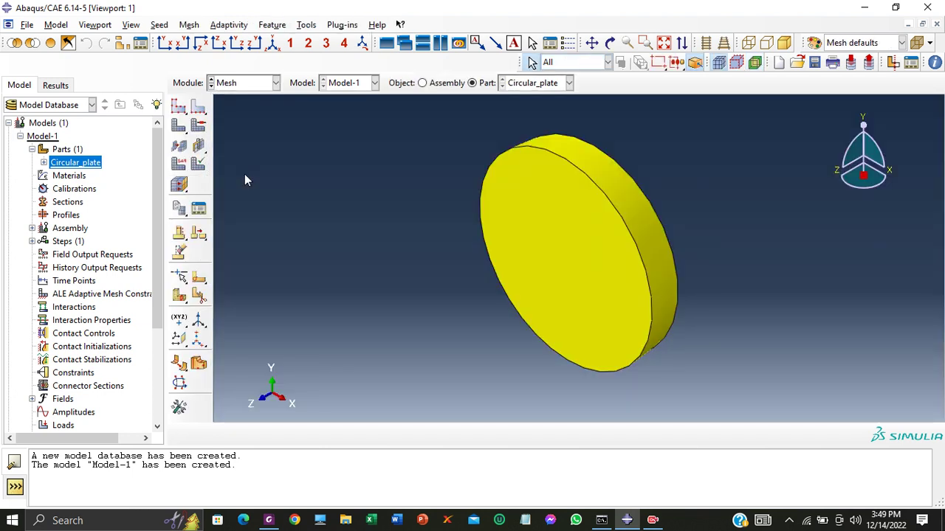
pyautogui.click(197, 126)
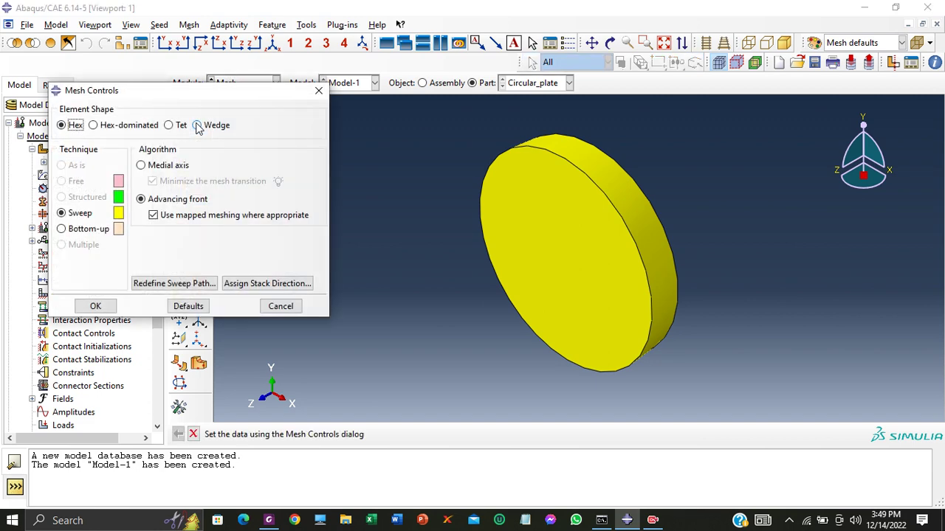
pyautogui.click(116, 126)
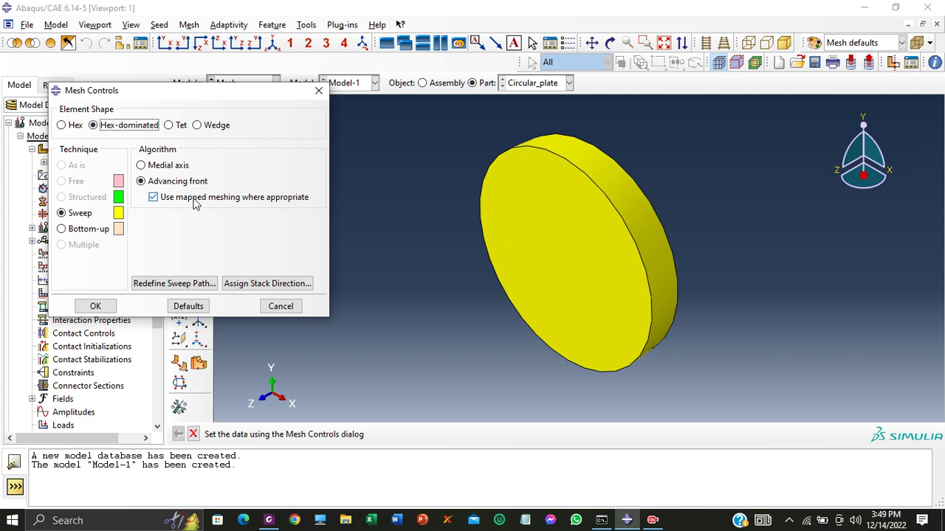
pyautogui.click(152, 195)
pyautogui.click(95, 309)
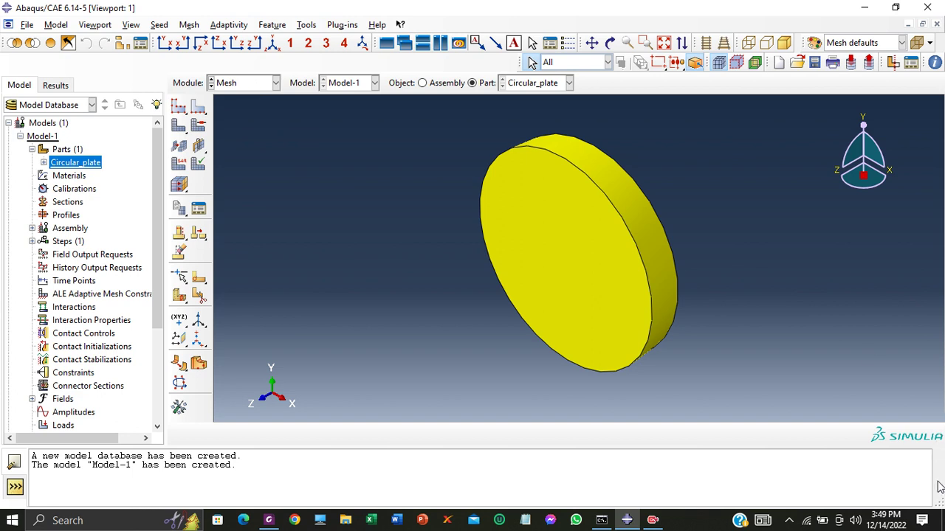
# Step: Return to the Part module and partition the plate's cell through its thickness with a three-point cutting plane along the horizontal diameter
pyautogui.click(292, 296)
pyautogui.click(246, 84)
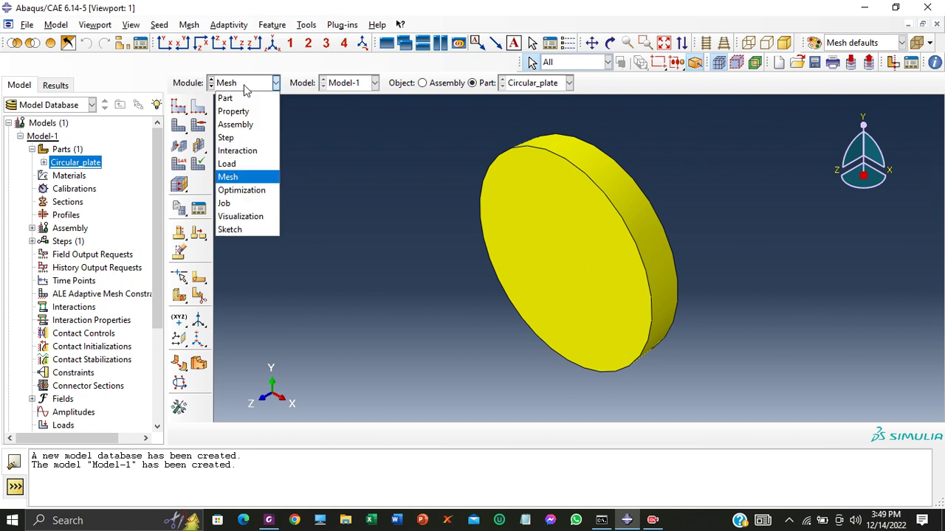
pyautogui.click(225, 99)
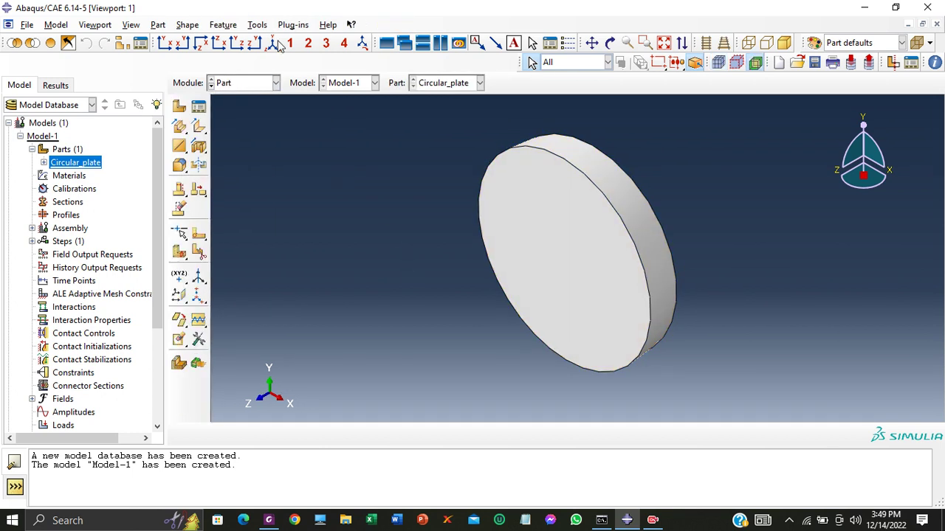
pyautogui.click(165, 43)
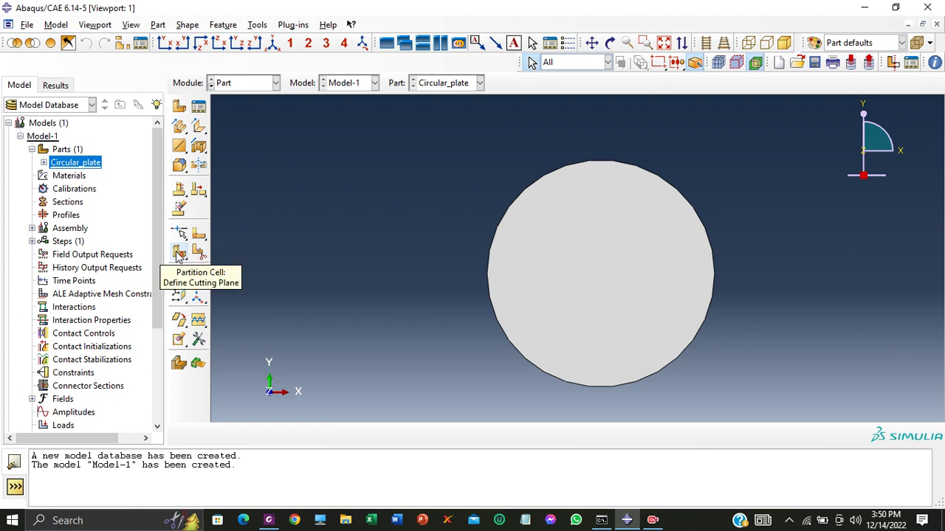
pyautogui.click(179, 255)
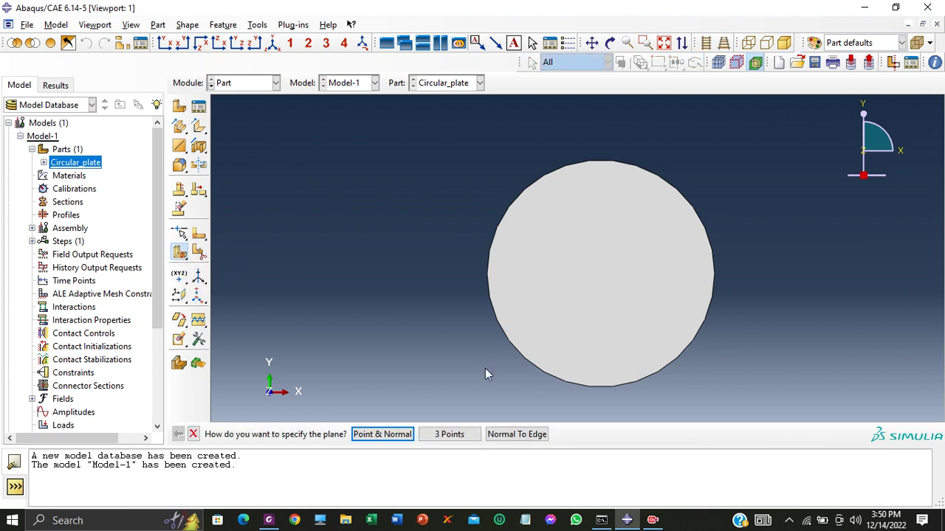
pyautogui.click(465, 437)
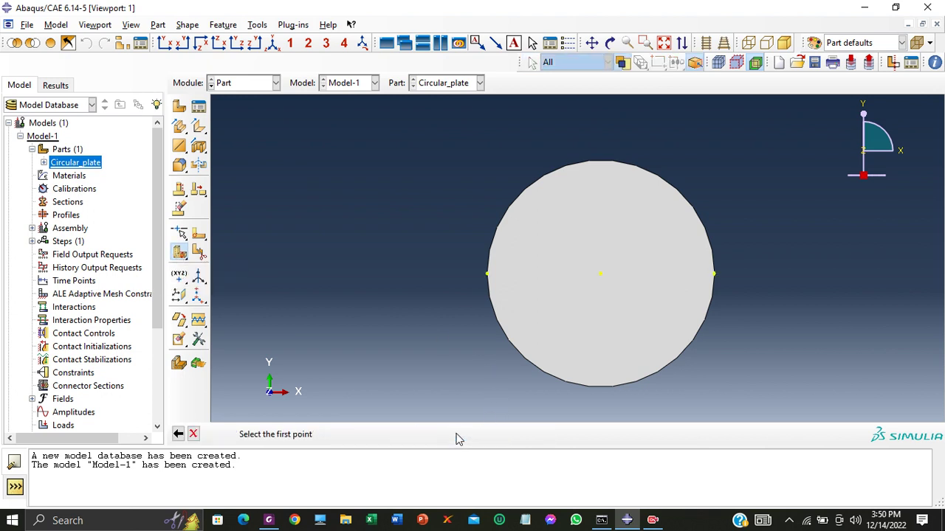
pyautogui.click(487, 276)
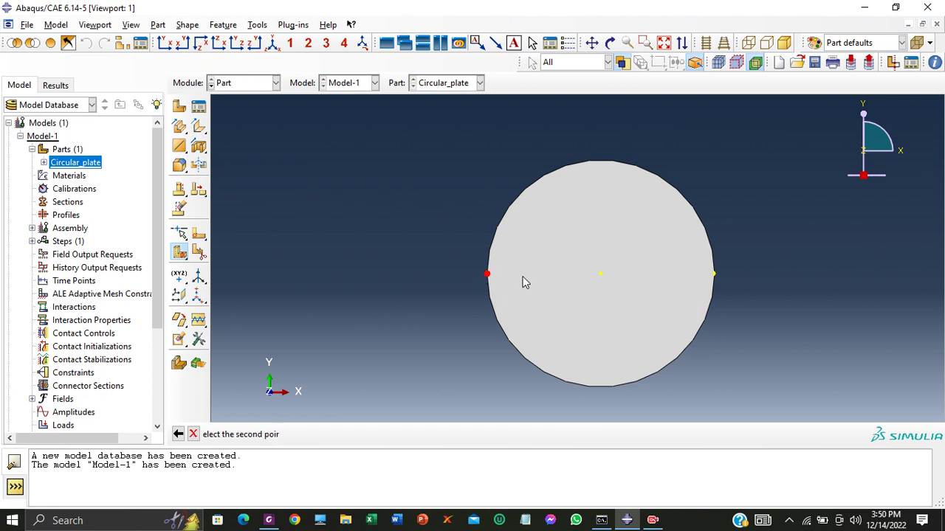
pyautogui.click(714, 276)
pyautogui.keyDown('ctrl'); pyautogui.keyDown('alt'); pyautogui.moveTo(666, 299); pyautogui.dragTo(580, 303); pyautogui.keyUp('alt'); pyautogui.keyUp('ctrl')
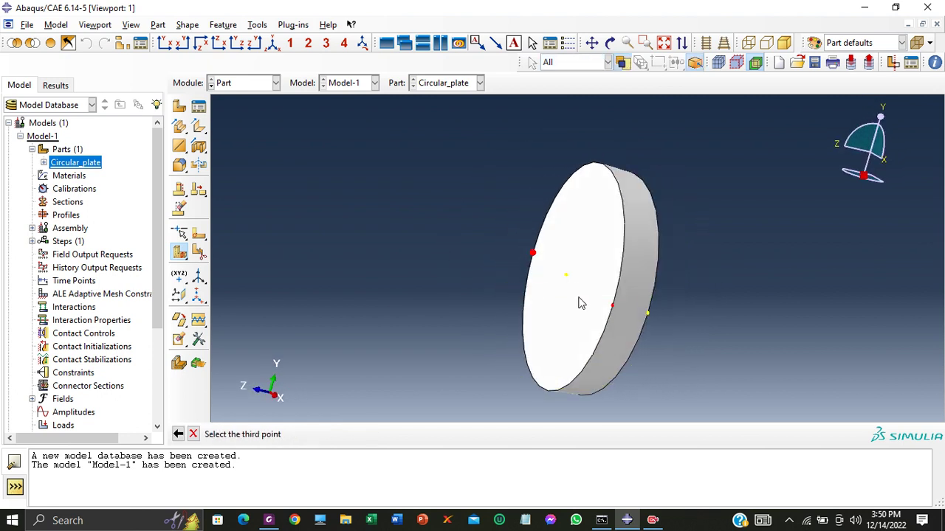
pyautogui.click(648, 317)
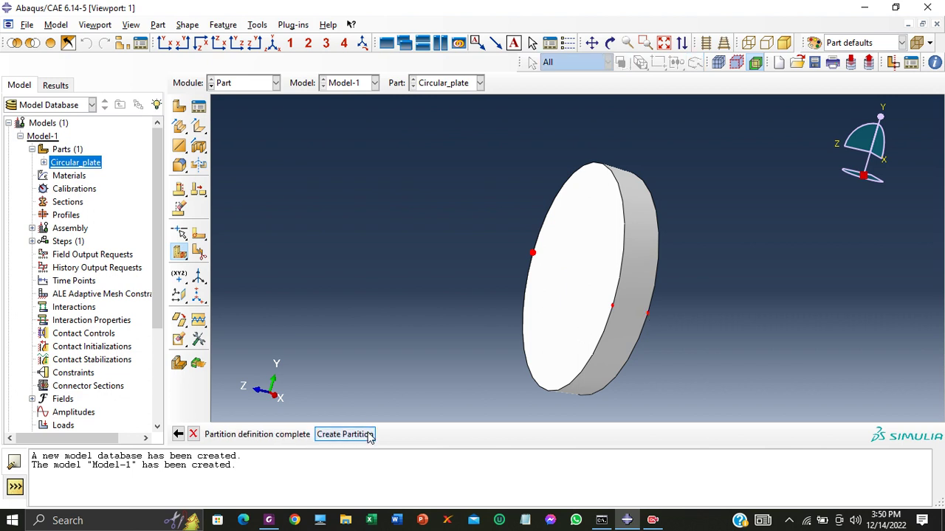
pyautogui.click(362, 435)
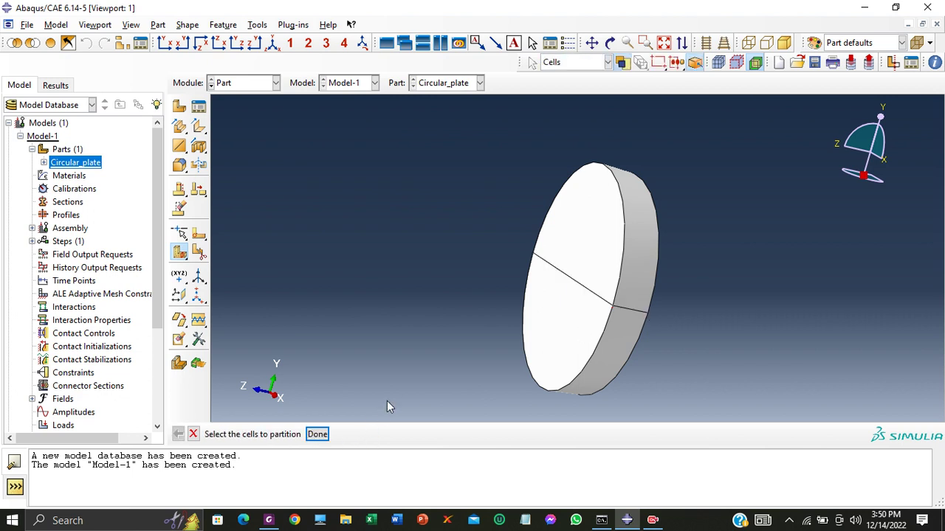
pyautogui.click(322, 434)
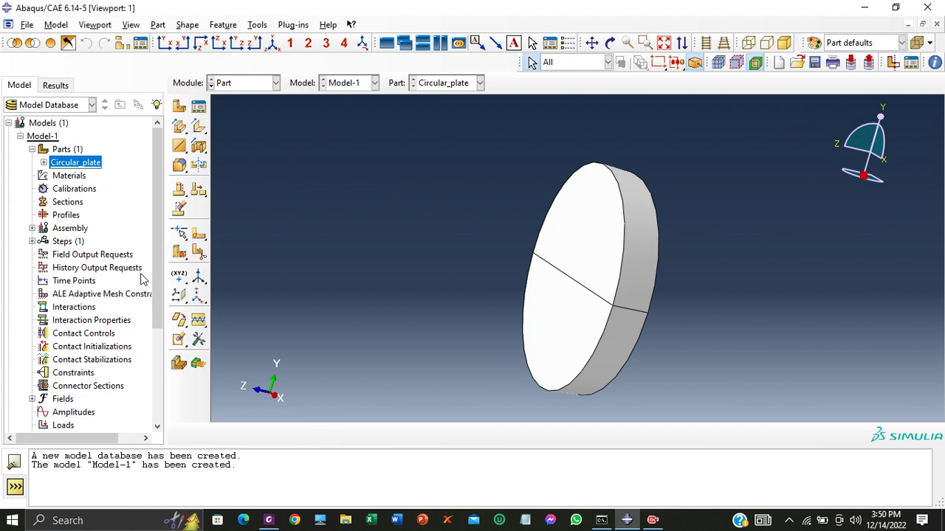
# Step: Partition both halves of the plate with a three-point cutting plane perpendicular to the existing split, dividing the disc into four quarters
pyautogui.click(179, 253)
pyautogui.keyDown('ctrl'); pyautogui.keyDown('alt'); pyautogui.moveTo(485, 370); pyautogui.dragTo(626, 407); pyautogui.keyUp('alt'); pyautogui.keyUp('ctrl')
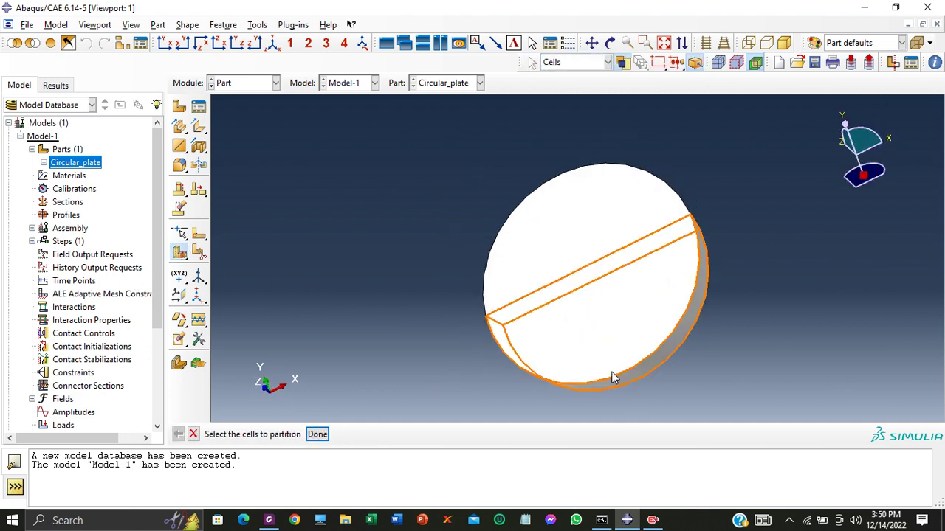
pyautogui.moveTo(335, 205); pyautogui.dragTo(731, 395)
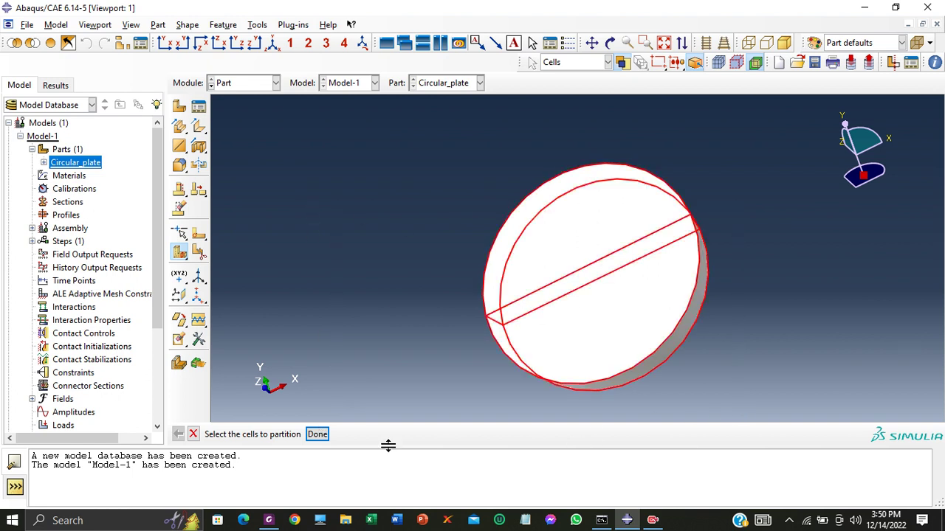
pyautogui.click(318, 435)
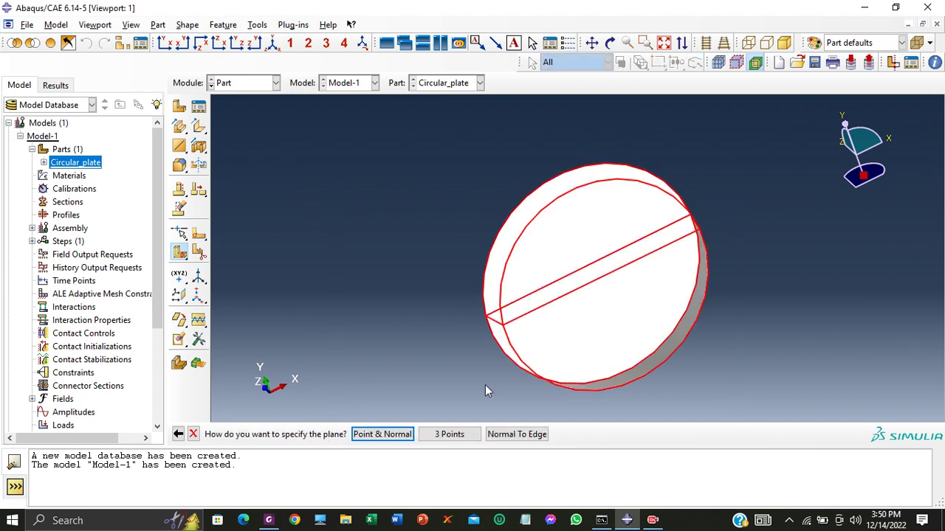
pyautogui.click(445, 435)
pyautogui.click(634, 381)
pyautogui.click(624, 380)
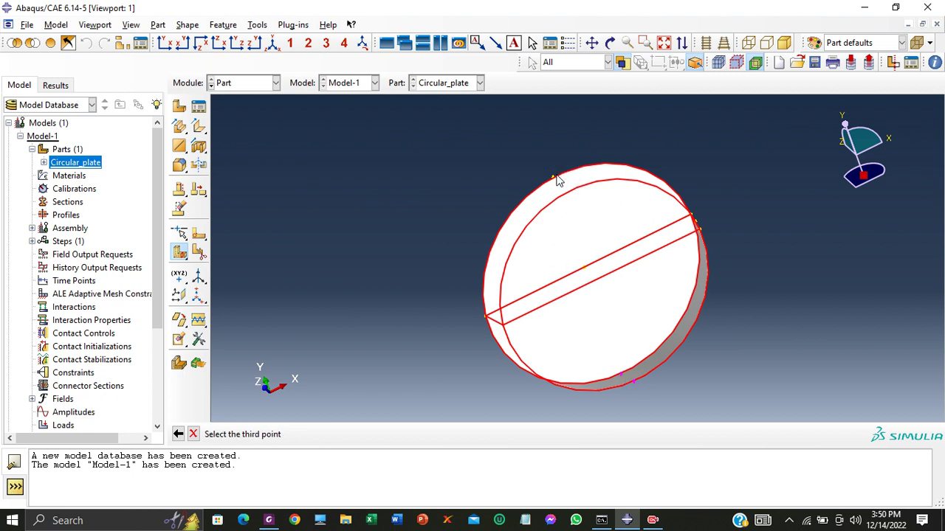
pyautogui.click(553, 183)
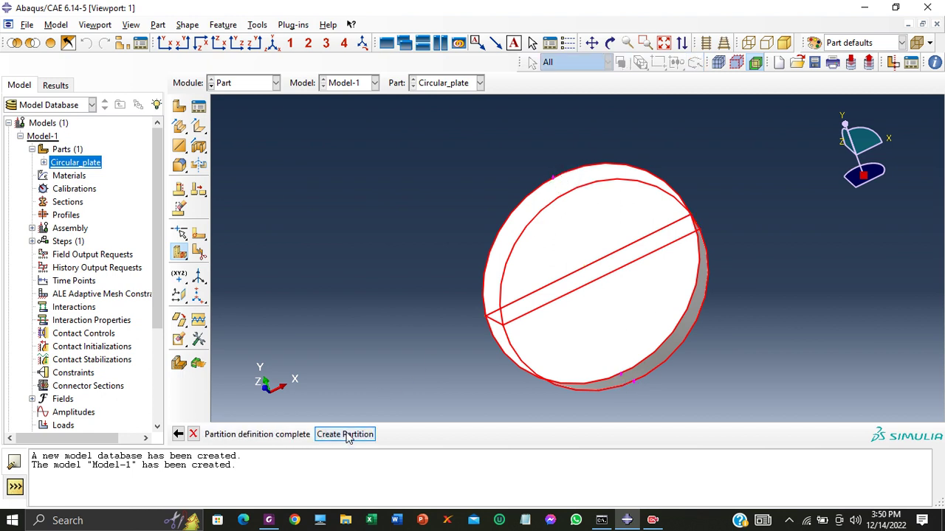
pyautogui.click(346, 435)
pyautogui.click(317, 434)
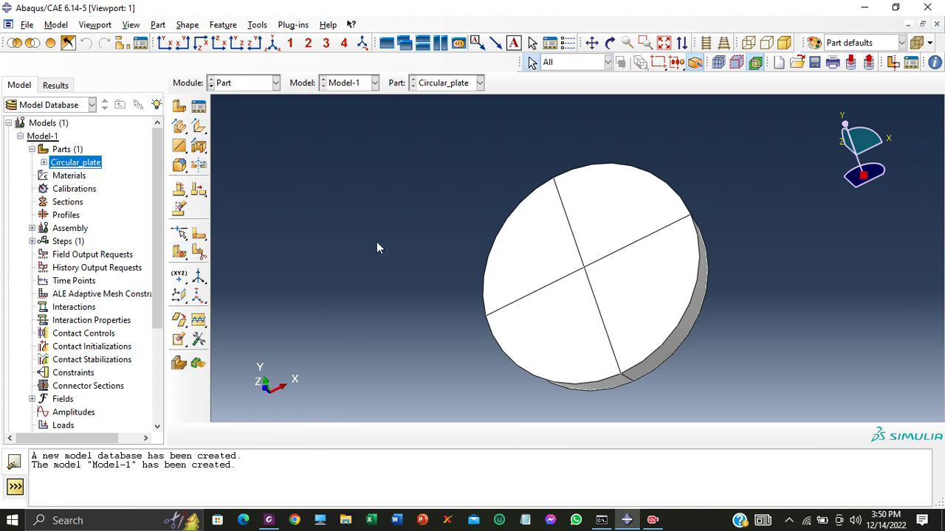
# Step: Examine the partitioned plate face-on, selecting its four quarter faces one at a time
pyautogui.keyDown('ctrl'); pyautogui.keyDown('alt'); pyautogui.moveTo(452, 193); pyautogui.dragTo(476, 260); pyautogui.keyUp('alt'); pyautogui.keyUp('ctrl')
pyautogui.click(528, 264)
pyautogui.click(613, 189)
pyautogui.click(654, 314)
pyautogui.click(598, 332)
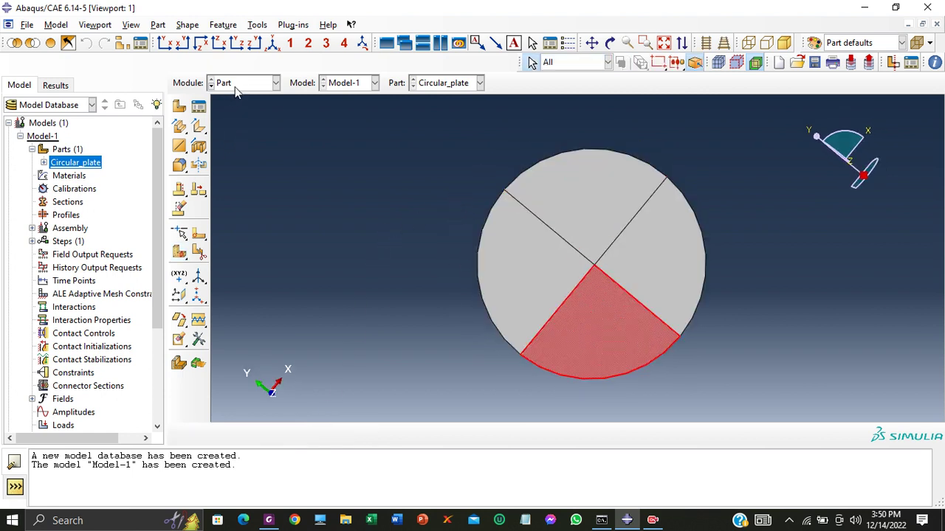
# Step: In the Mesh module, assign the Sweep technique with Hex-dominated elements to all four cells of the plate
pyautogui.click(237, 82)
pyautogui.click(228, 177)
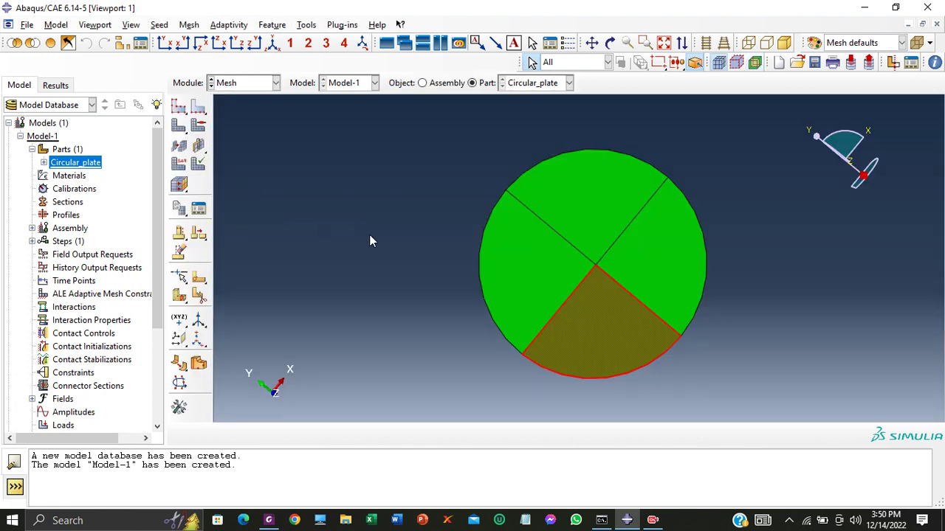
pyautogui.click(200, 126)
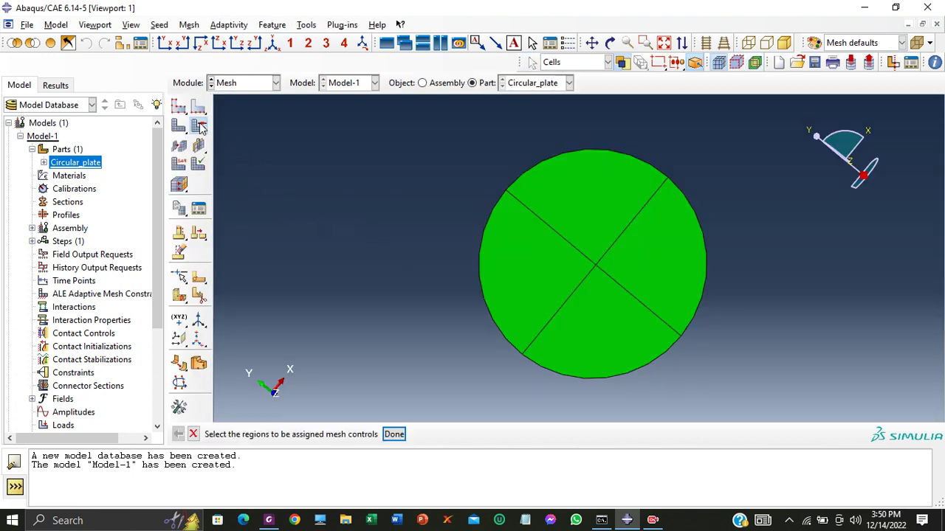
pyautogui.moveTo(351, 102); pyautogui.dragTo(794, 418)
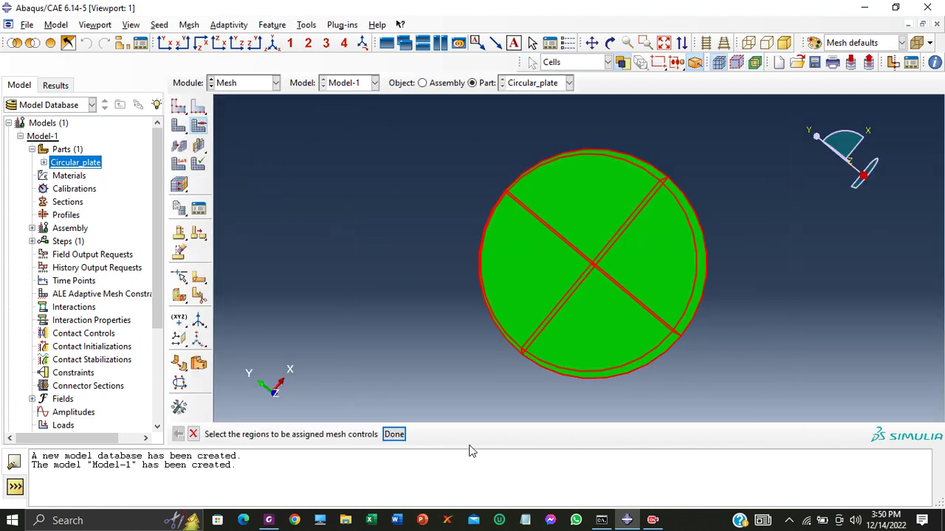
pyautogui.click(395, 434)
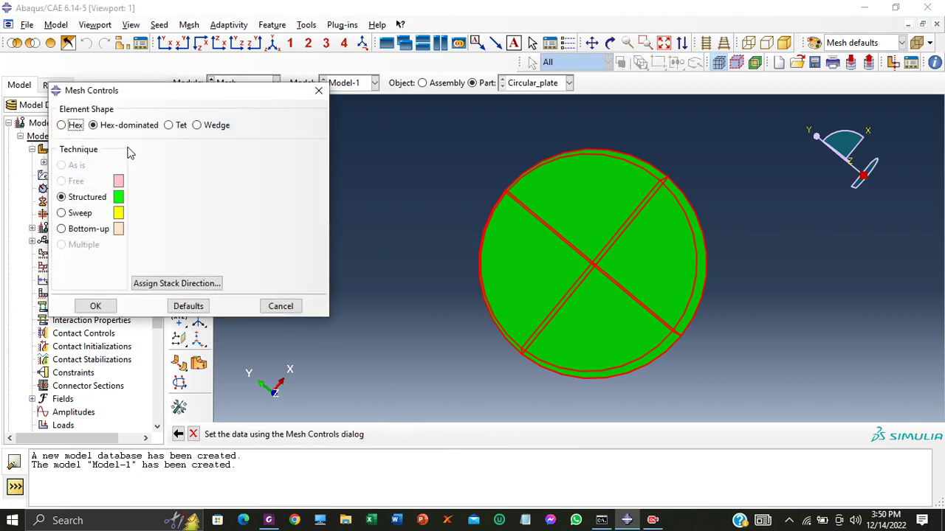
pyautogui.click(74, 215)
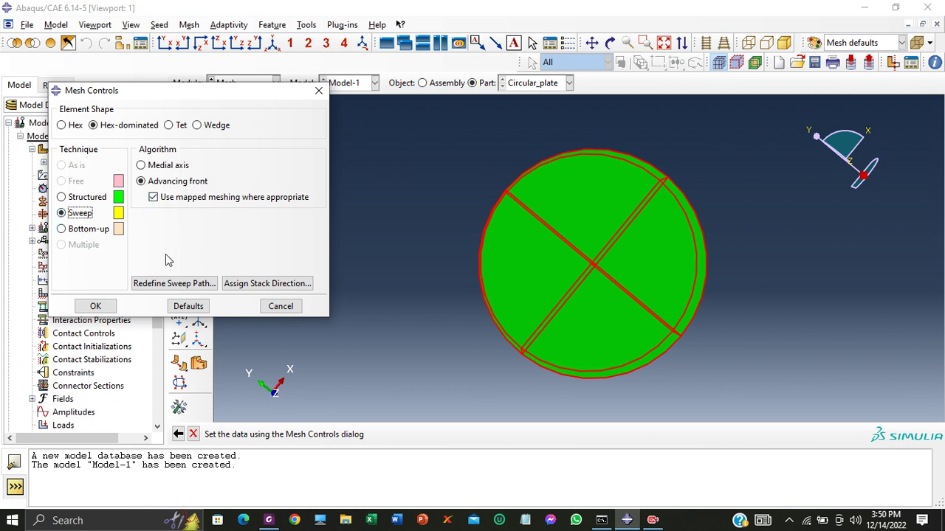
pyautogui.click(96, 306)
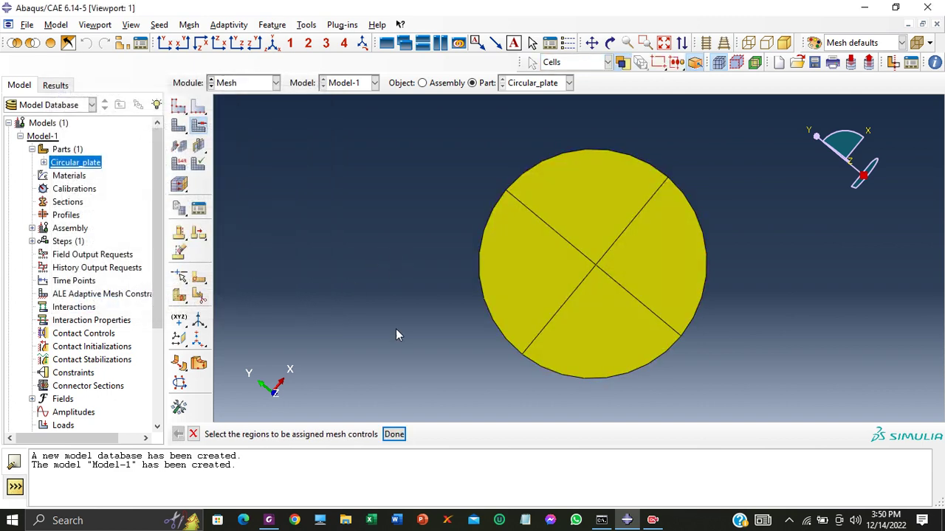
pyautogui.click(394, 434)
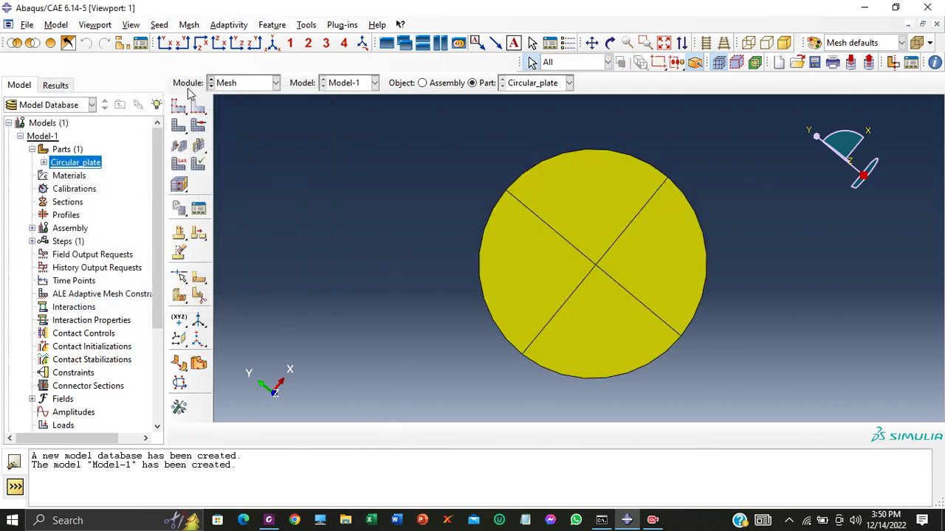
# Step: Seed the plate's circular outer edge, selected by edge angle, by number with 30 elements and no bias
pyautogui.click(198, 108)
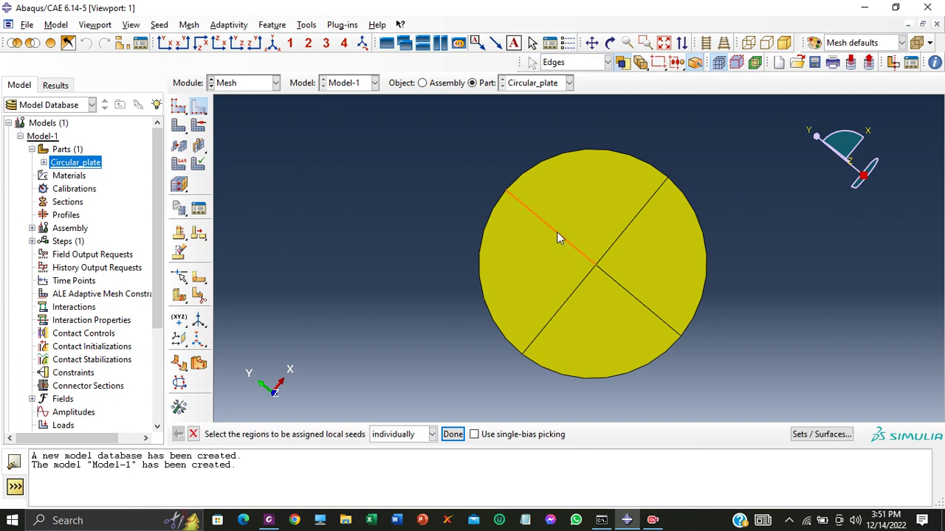
pyautogui.click(433, 435)
pyautogui.click(401, 462)
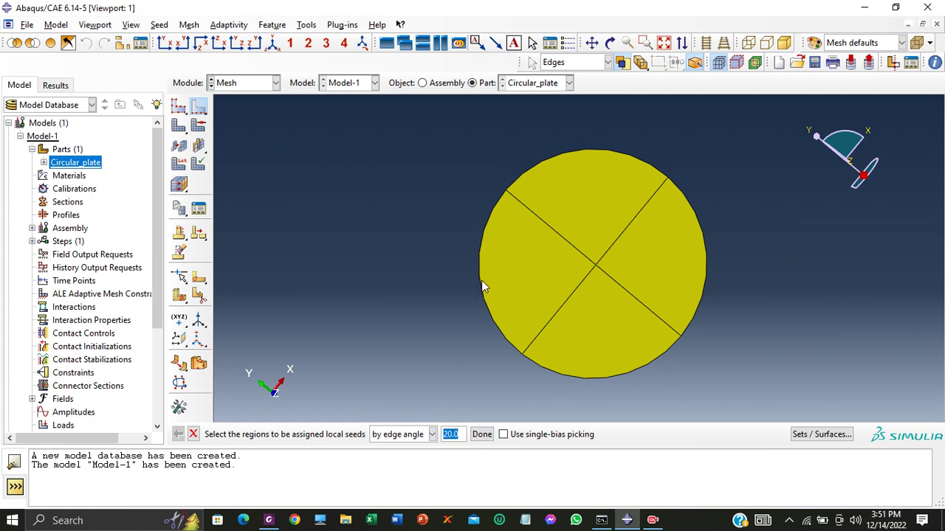
pyautogui.click(481, 285)
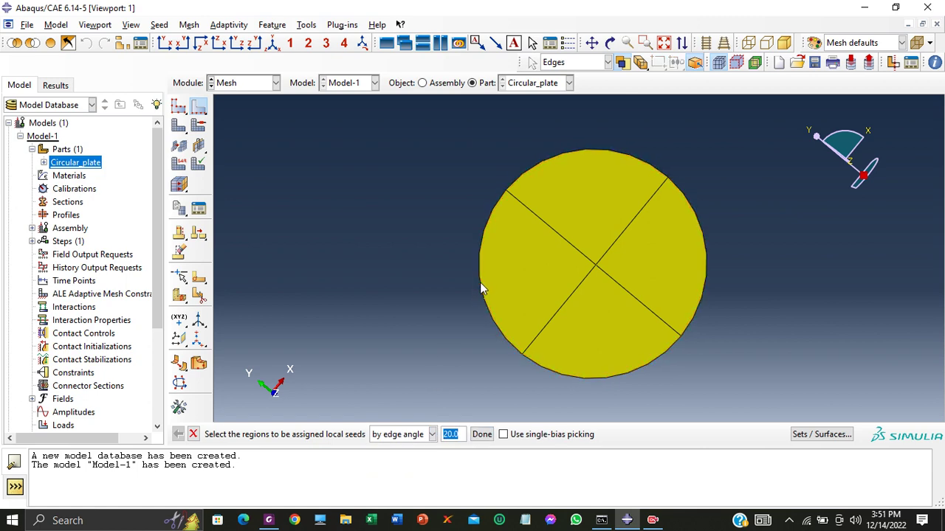
pyautogui.click(482, 435)
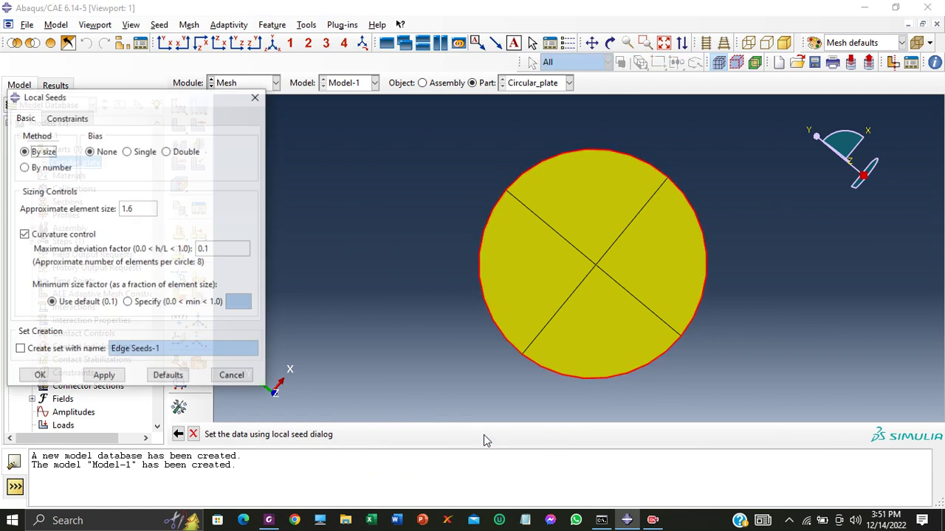
pyautogui.click(48, 169)
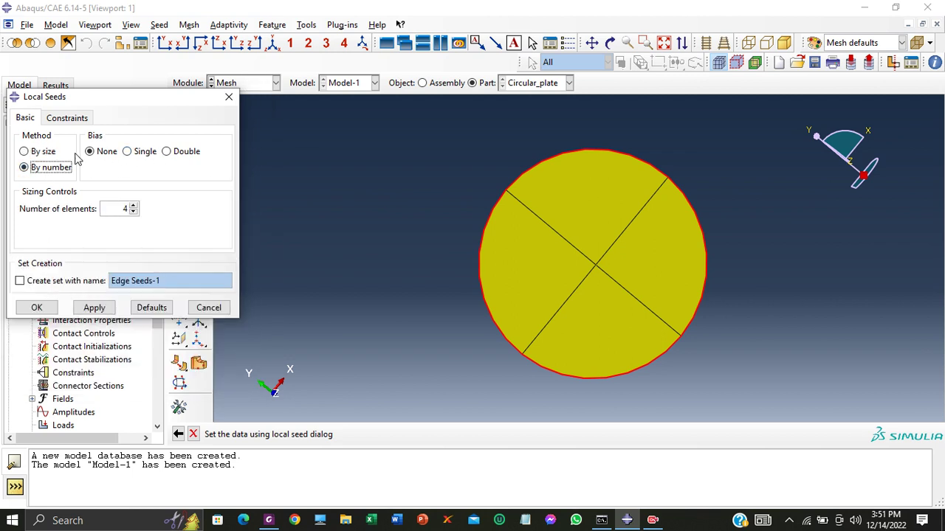
pyautogui.doubleClick(118, 208)
pyautogui.write('30')
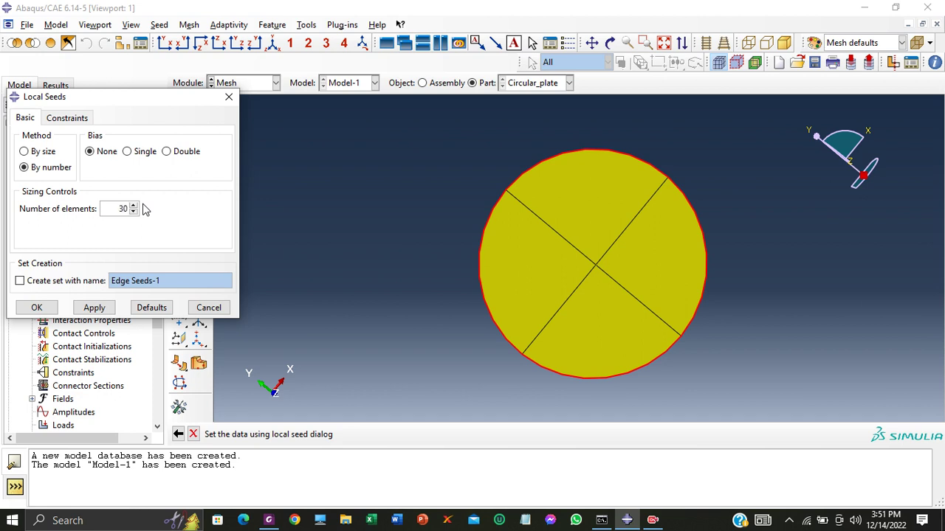
pyautogui.click(33, 309)
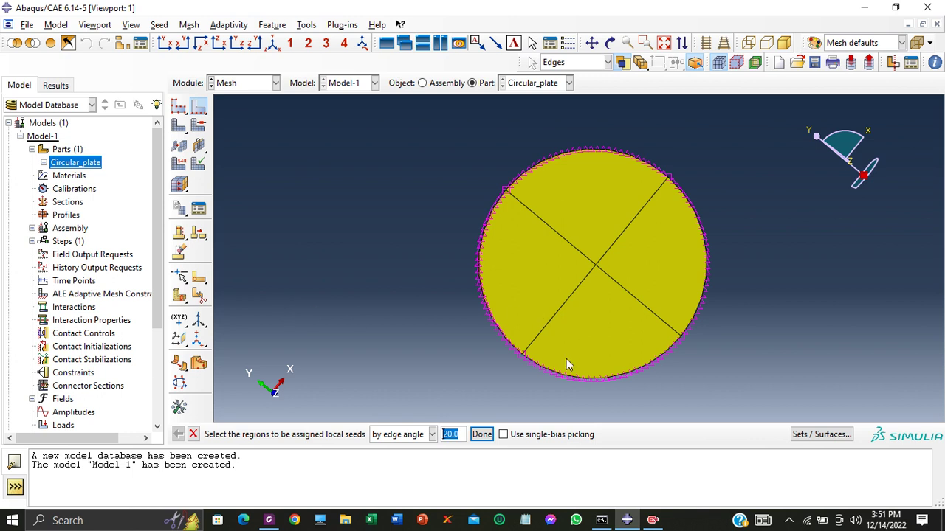
# Step: Select the four radial edges individually and define local seeds by number with single bias, 20 elements and a bias ratio of 2
pyautogui.click(424, 435)
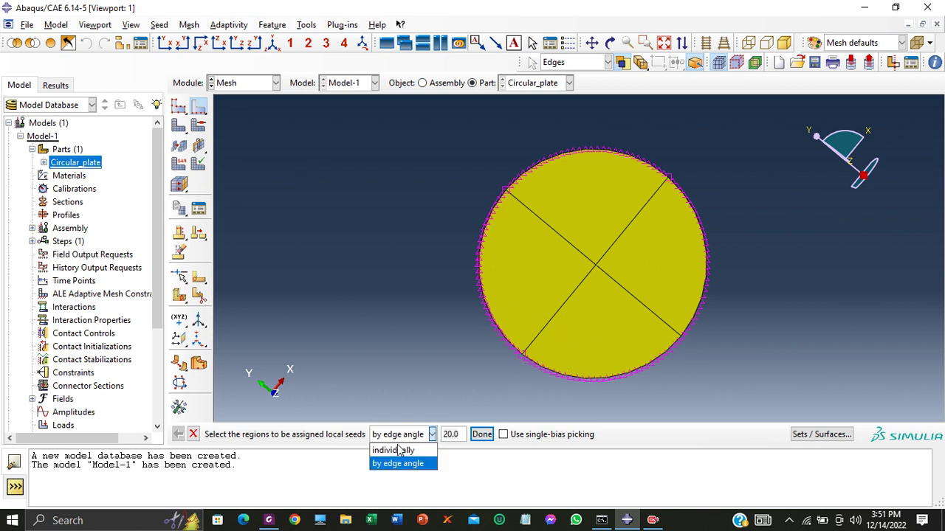
pyautogui.click(398, 447)
pyautogui.click(559, 235)
pyautogui.keyDown('shift'); pyautogui.click(617, 234); pyautogui.keyUp('shift')
pyautogui.keyDown('shift'); pyautogui.click(636, 299); pyautogui.keyUp('shift')
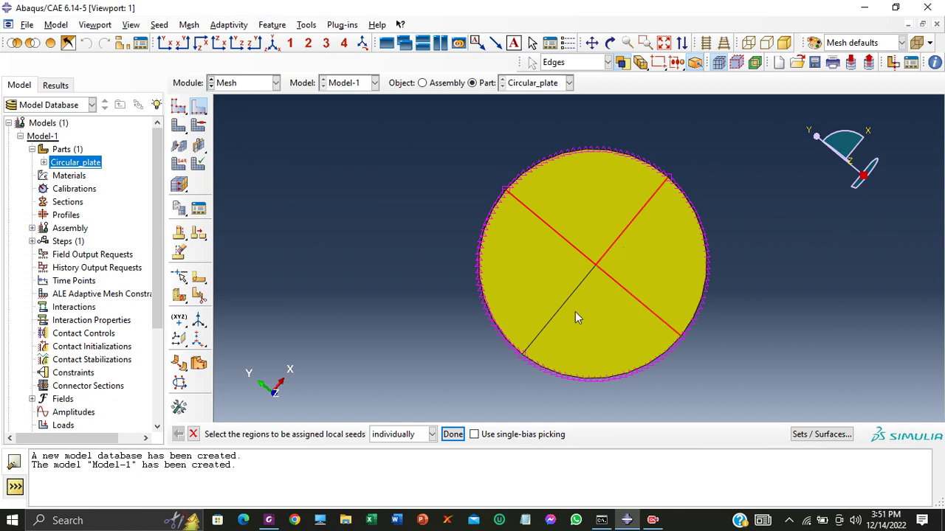
pyautogui.keyDown('shift'); pyautogui.click(558, 313); pyautogui.keyUp('shift')
pyautogui.click(452, 434)
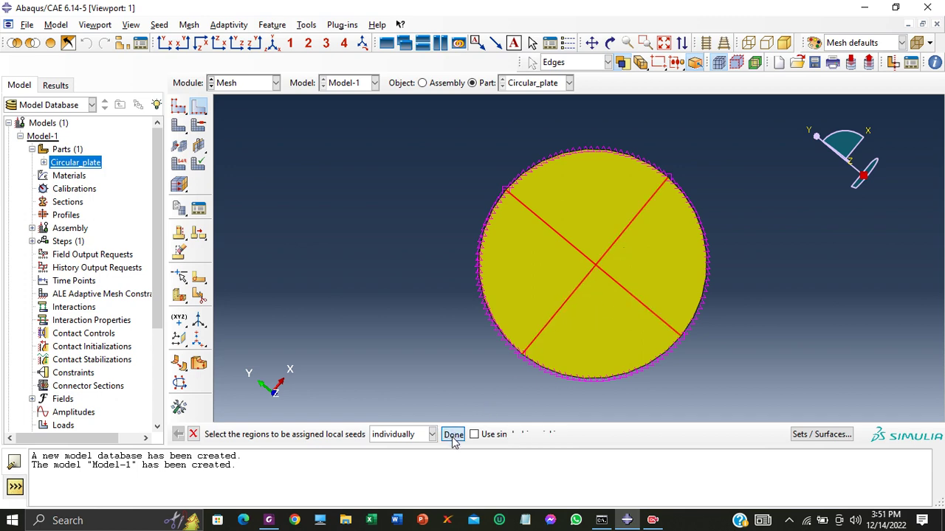
pyautogui.click(141, 151)
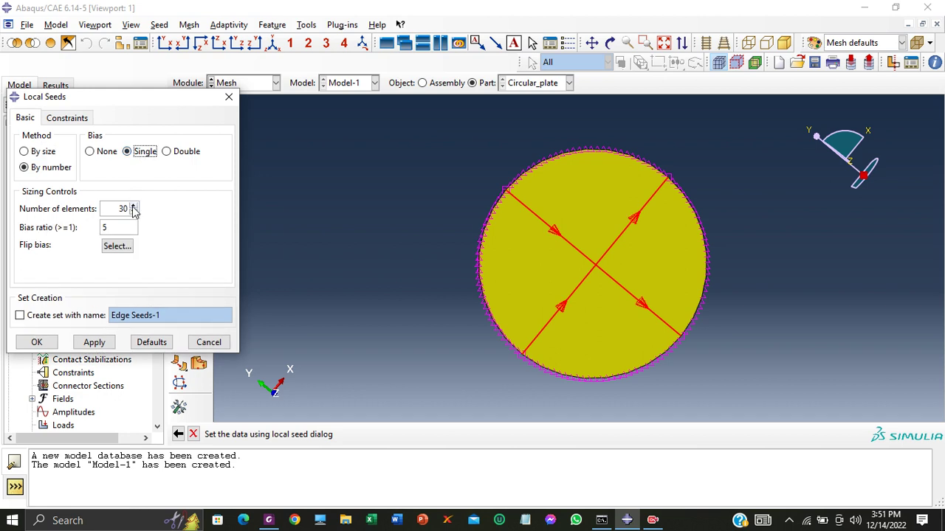
pyautogui.moveTo(114, 209); pyautogui.dragTo(146, 208)
pyautogui.write('20')
pyautogui.moveTo(125, 227); pyautogui.dragTo(72, 230)
# Step: Flip the bias on the two radial edges pointing outward so all four point to the centre, and apply the local seeds
pyautogui.click(127, 248)
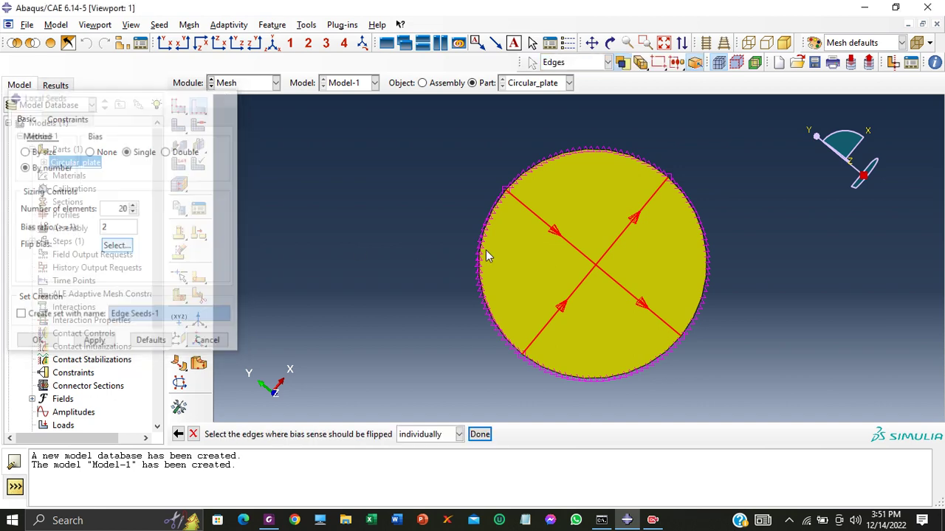
pyautogui.click(644, 310)
pyautogui.click(480, 434)
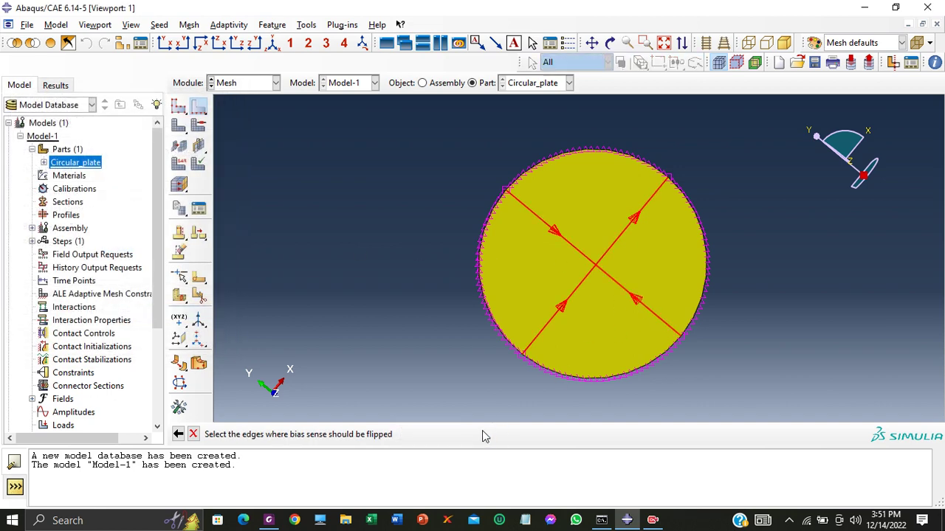
pyautogui.click(120, 251)
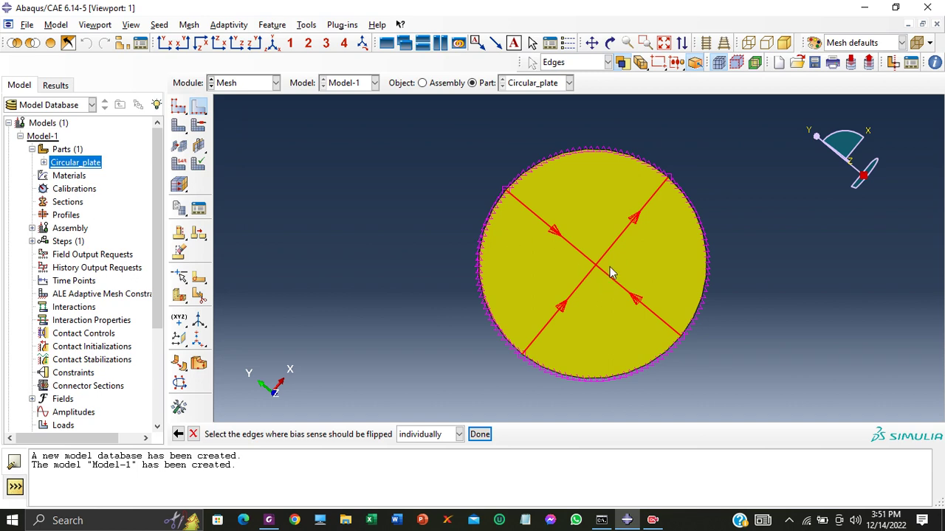
pyautogui.click(637, 222)
pyautogui.click(480, 434)
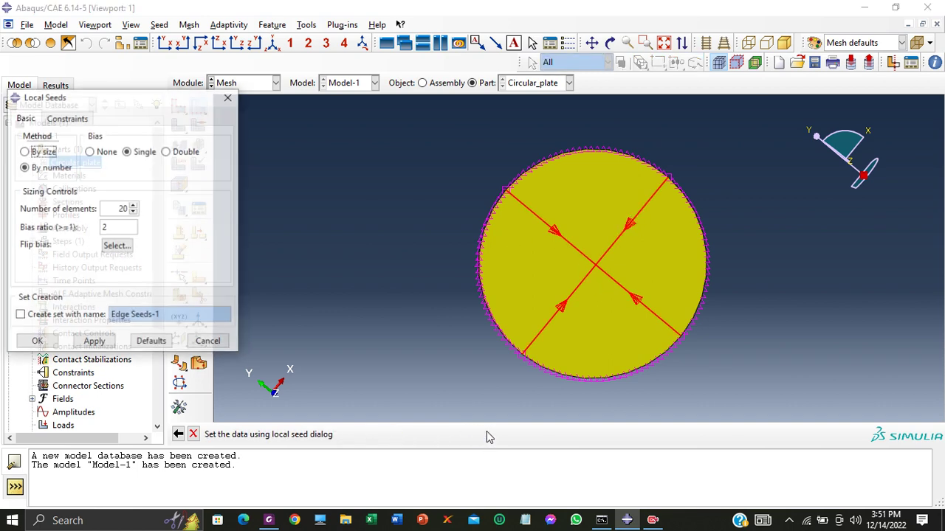
pyautogui.click(37, 343)
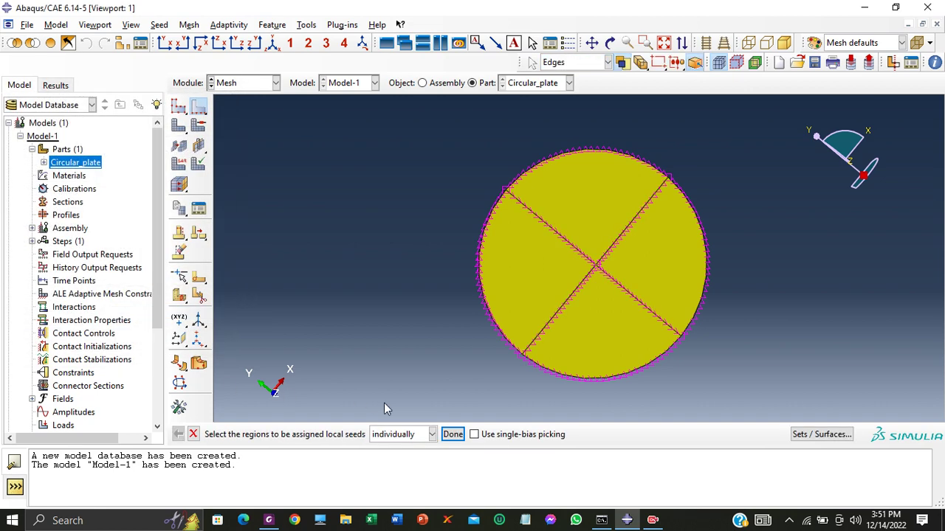
pyautogui.click(453, 434)
# Step: Assign global seeds with an approximate size of 1 and mesh the part
pyautogui.click(184, 105)
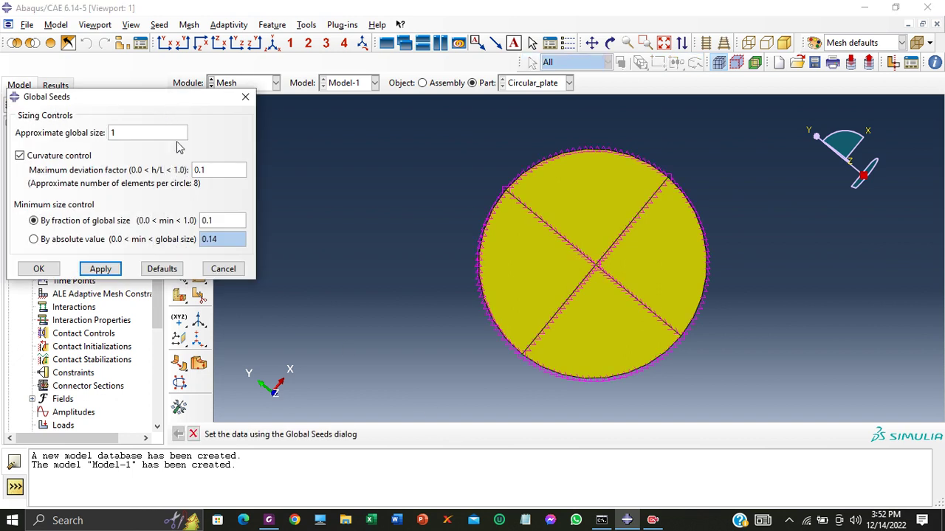
pyautogui.click(42, 270)
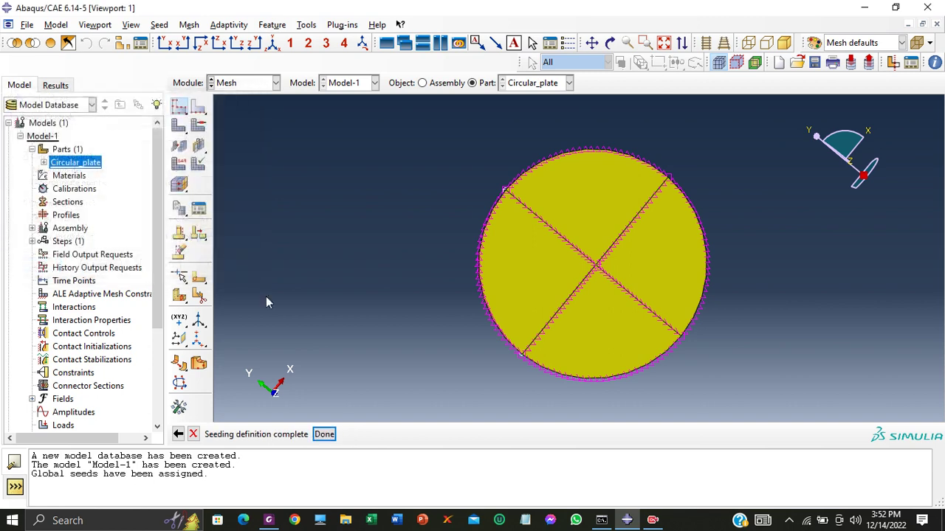
pyautogui.click(326, 435)
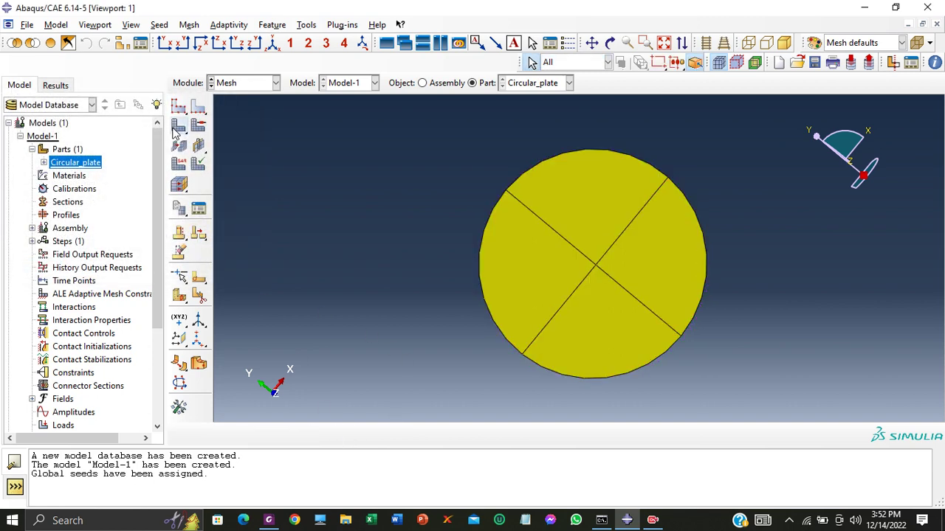
pyautogui.click(178, 126)
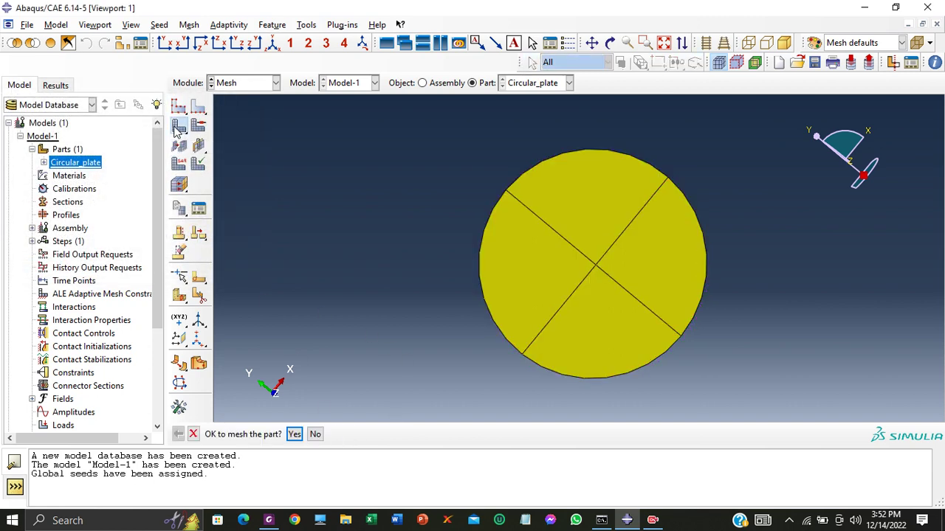
pyautogui.click(295, 434)
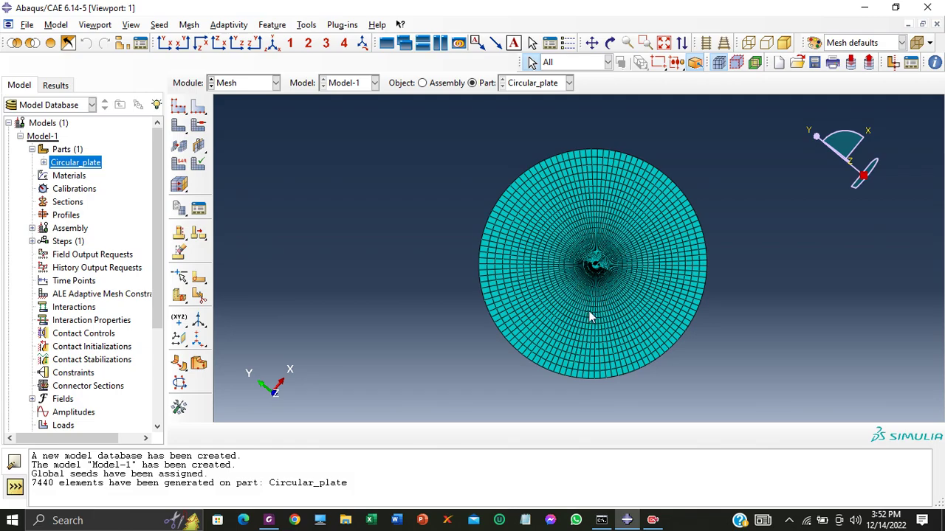
# Step: Inspect the generated mesh up close at the plate's centre, and view the whole meshed plate in isometric and rotated orientations
pyautogui.scroll(2, 610, 275)
pyautogui.scroll(6, 607, 257)
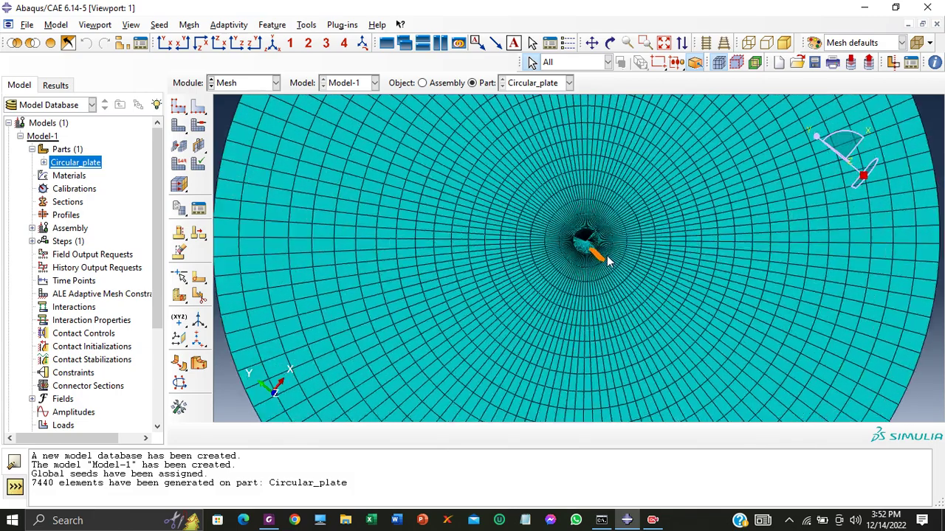
pyautogui.scroll(4, 597, 280)
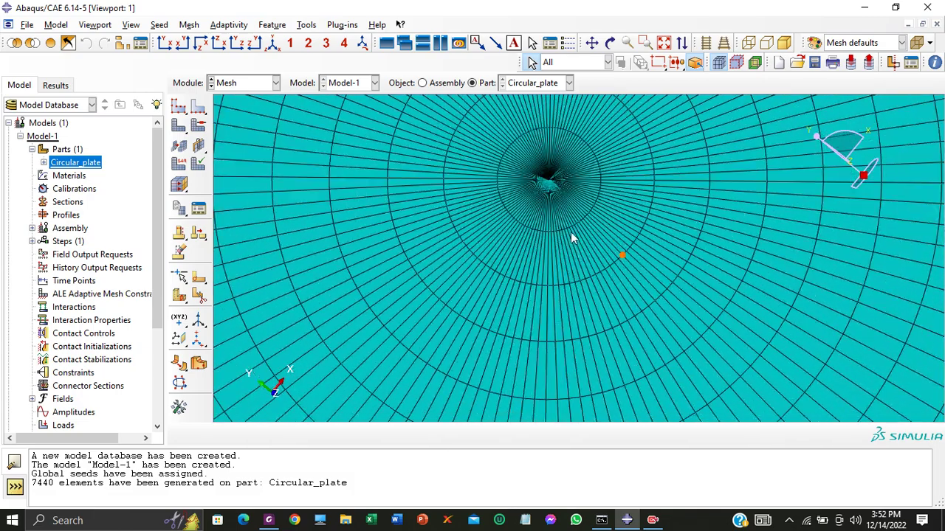
pyautogui.scroll(4, 533, 146)
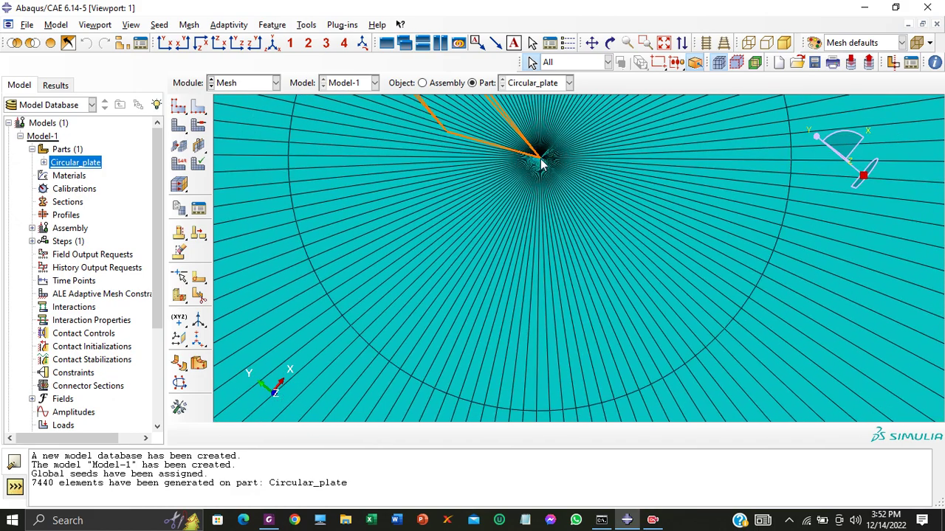
pyautogui.scroll(5, 553, 192)
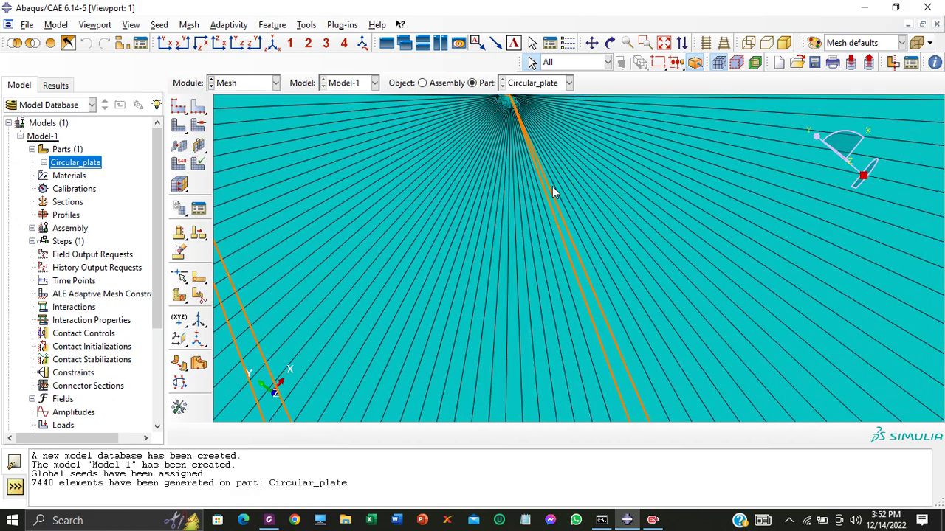
pyautogui.scroll(-5, 558, 235)
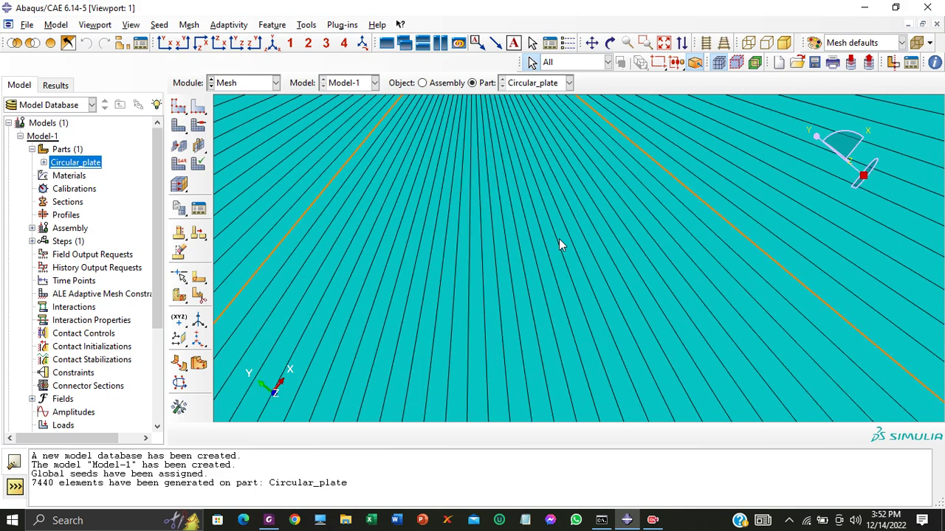
pyautogui.scroll(-2, 559, 246)
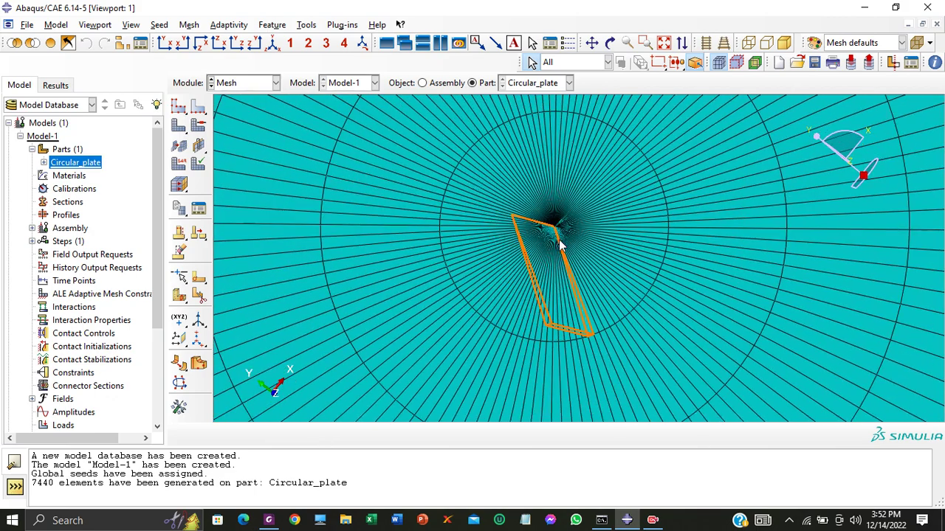
pyautogui.click(273, 46)
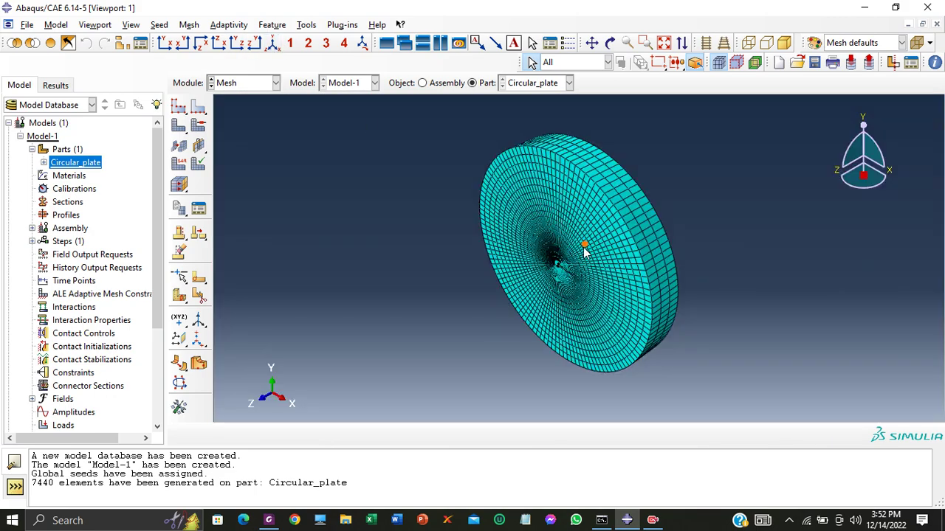
pyautogui.keyDown('ctrl'); pyautogui.keyDown('alt'); pyautogui.moveTo(576, 306); pyautogui.dragTo(567, 188); pyautogui.keyUp('alt'); pyautogui.keyUp('ctrl')
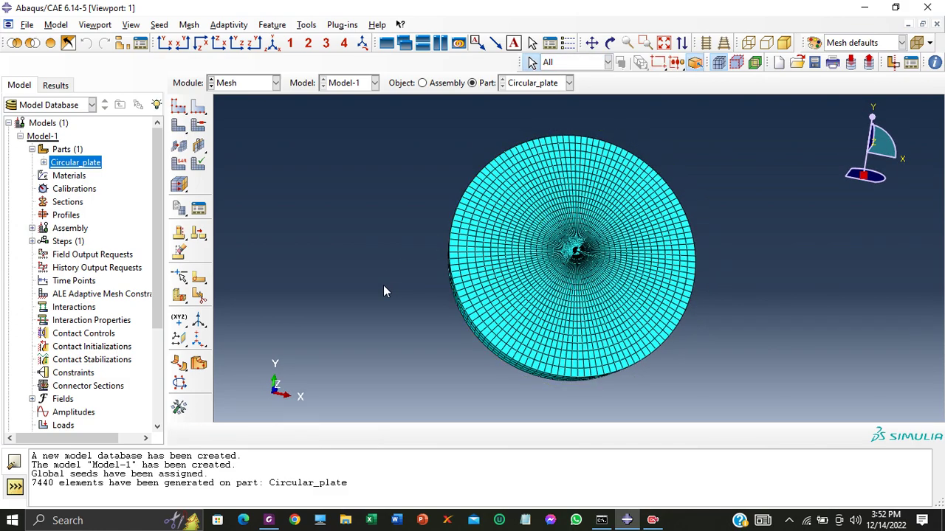